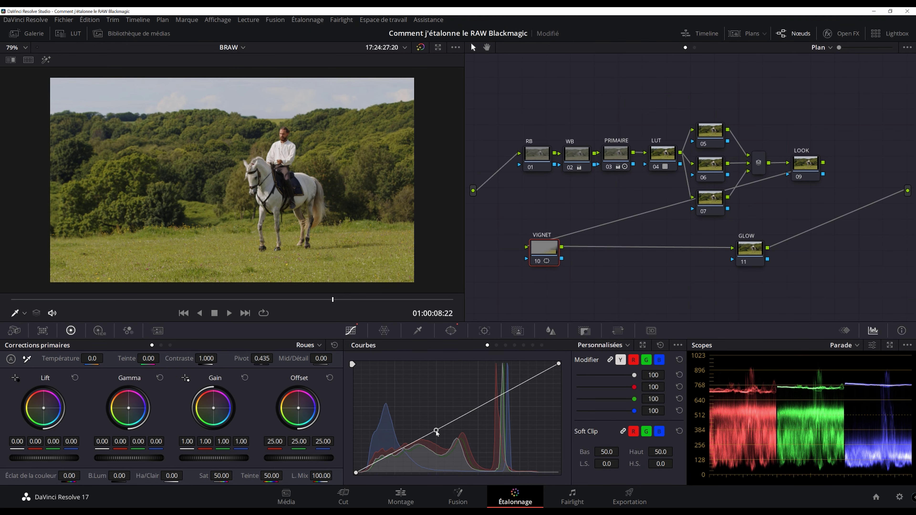
Rotate the VIGNET node's gradient window to about 158.55 with softness about 6.82, and check the image full screen.
click(450, 331)
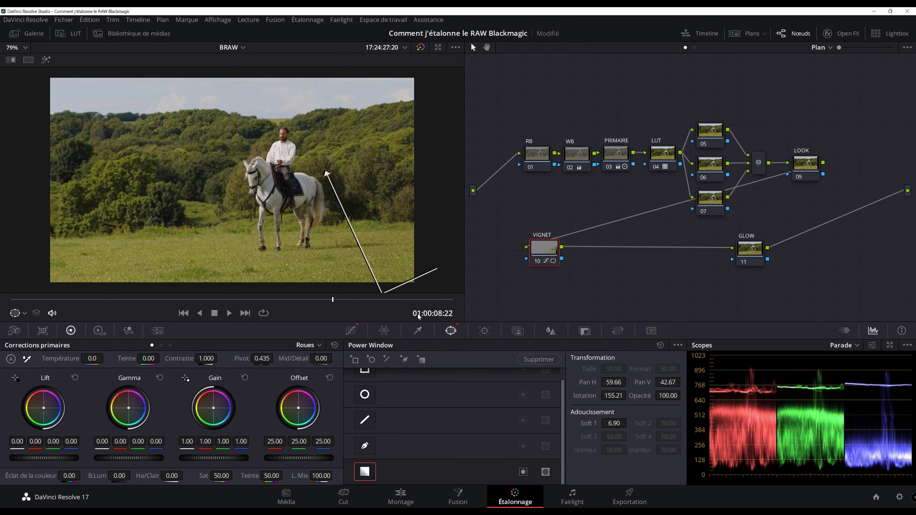
key(shift+h)
drag(326, 174, 332, 173)
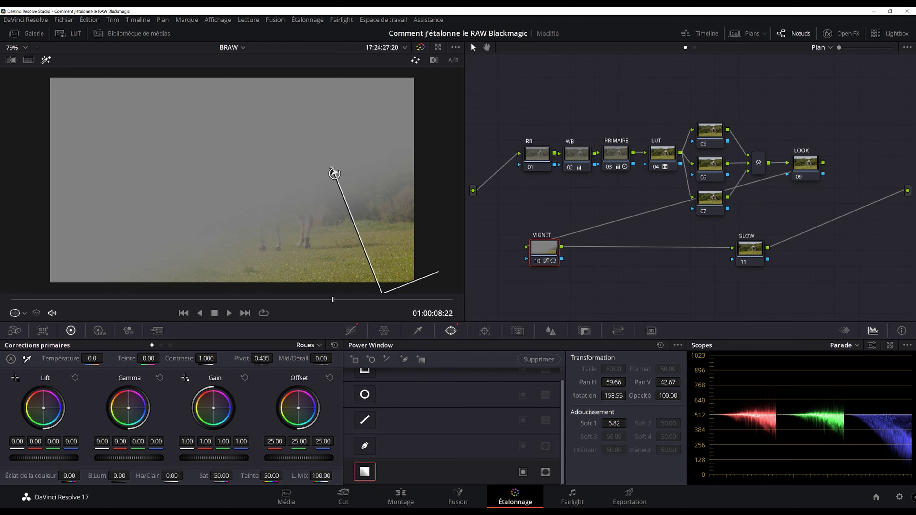
key(shift+h)
key(ctrl+f)
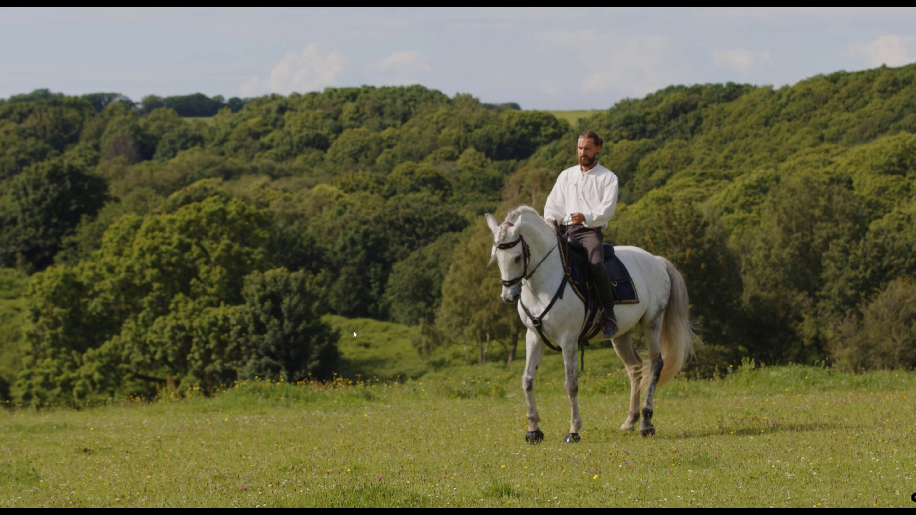
mouse_move(355, 331)
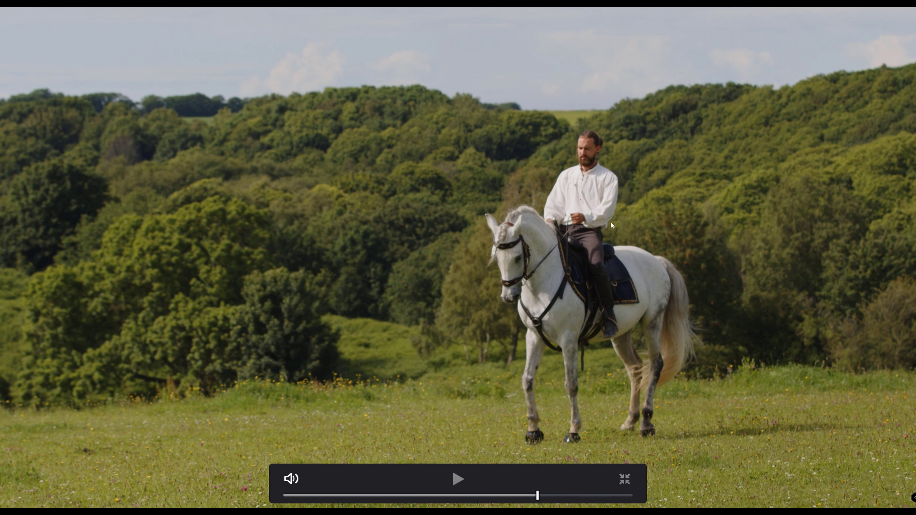
key(Escape)
Add a parallel node to the VIGNET node and arrange it below in the node graph.
key(alt+p)
drag(598, 237, 618, 256)
click(548, 271)
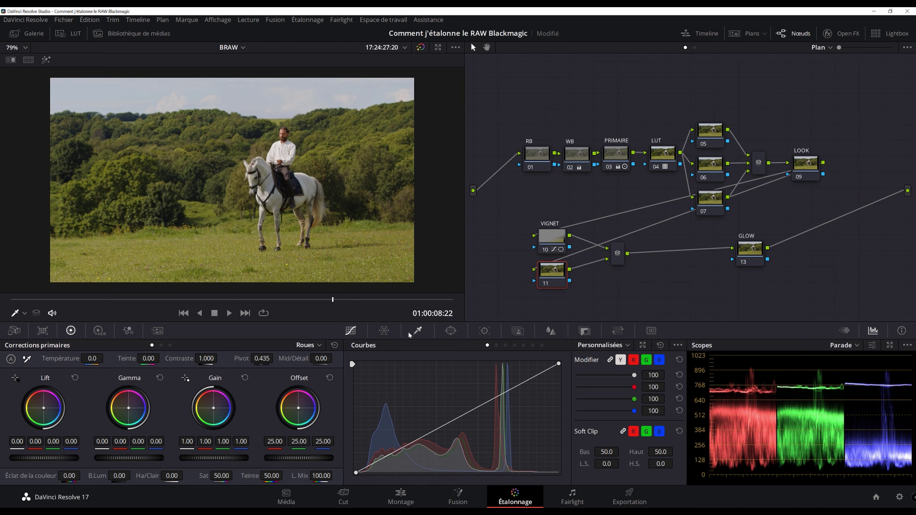
Add a gradient window on node 11 covering the upper-left part of the image, rotated about -50.68 with softness about 11.32.
click(451, 331)
click(364, 472)
drag(235, 221, 357, 262)
drag(232, 180, 92, 83)
drag(212, 161, 258, 218)
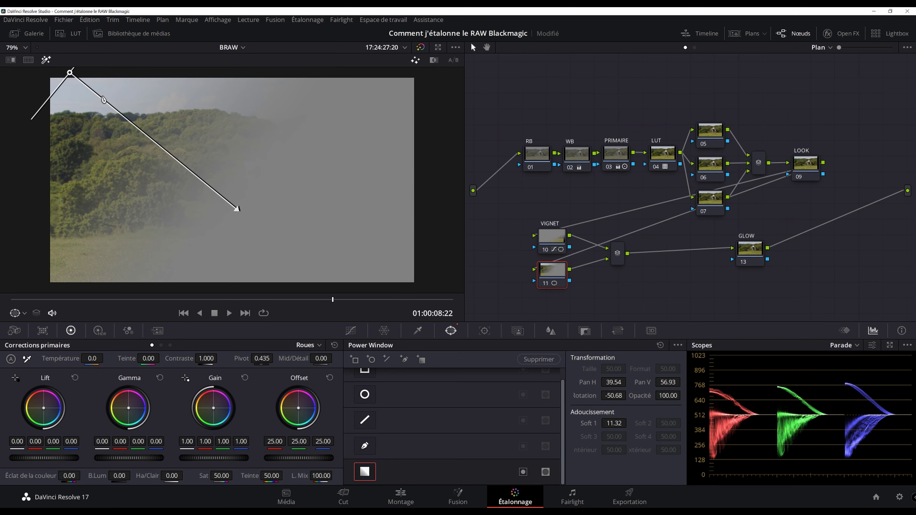
Add a midtone point to node 11's custom curve and raise it slightly.
click(350, 330)
click(487, 401)
drag(487, 401, 470, 410)
key(alt+p)
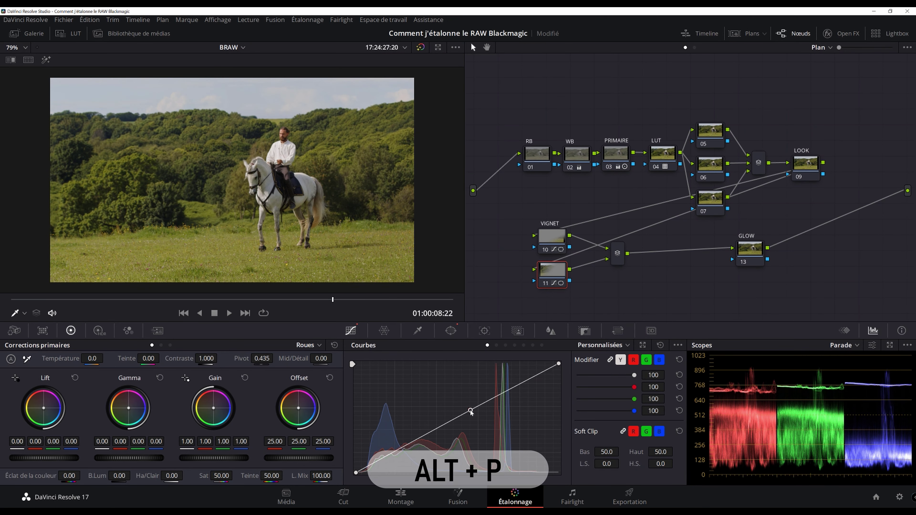
Inspect the graded image full screen several times to judge the brightening from the upper-left gradient.
key(ctrl+f)
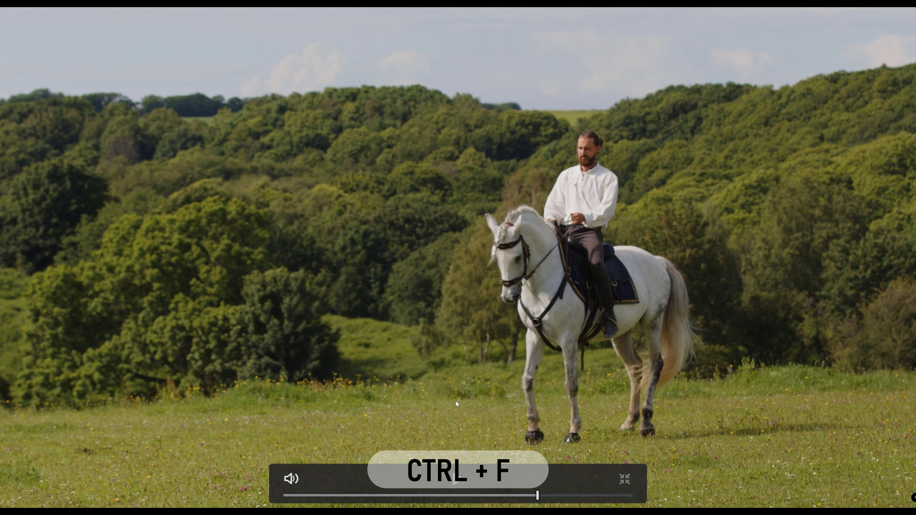
key(Escape)
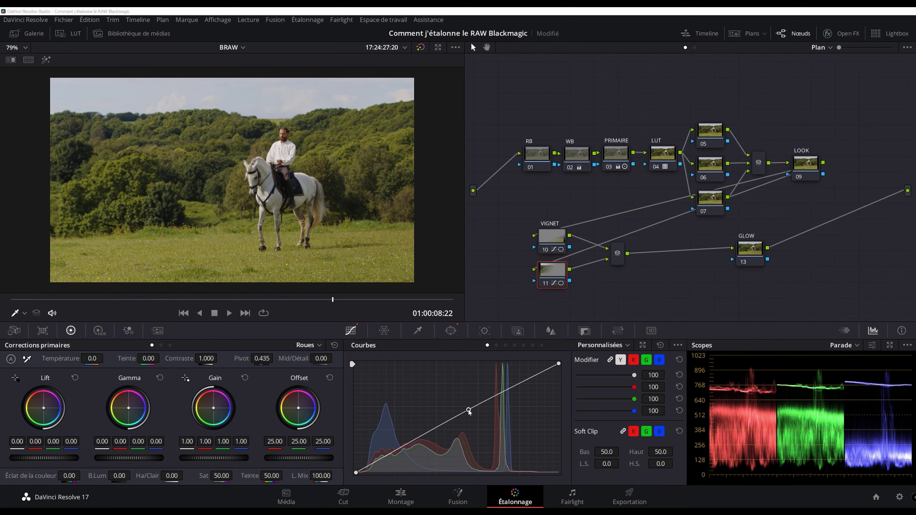
key(ctrl+f)
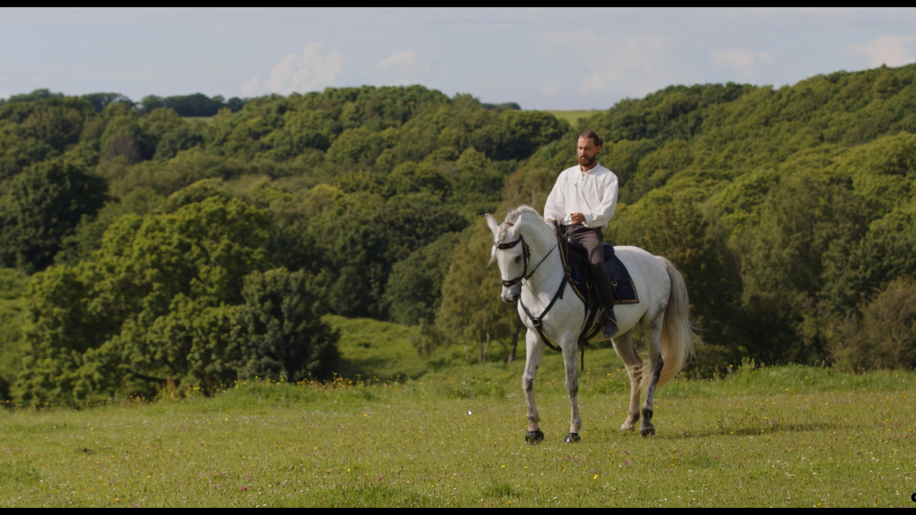
key(Escape)
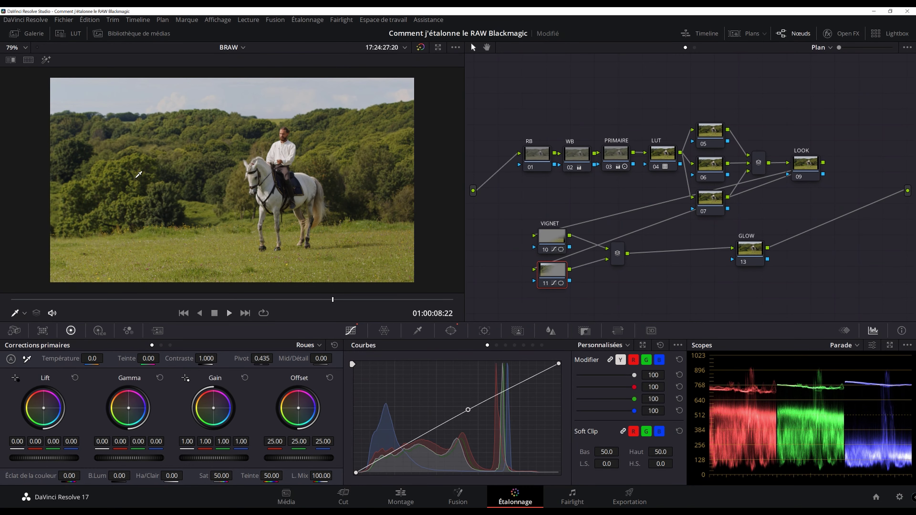
key(ctrl+f)
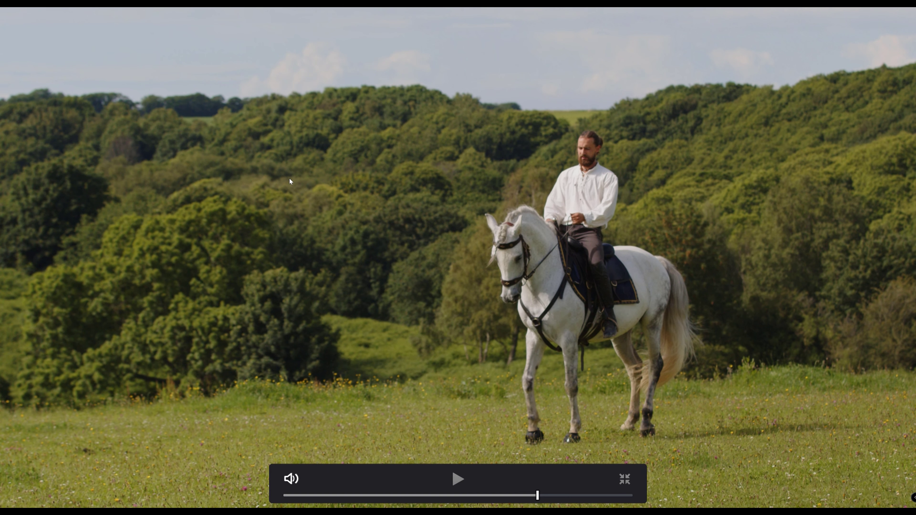
key(Escape)
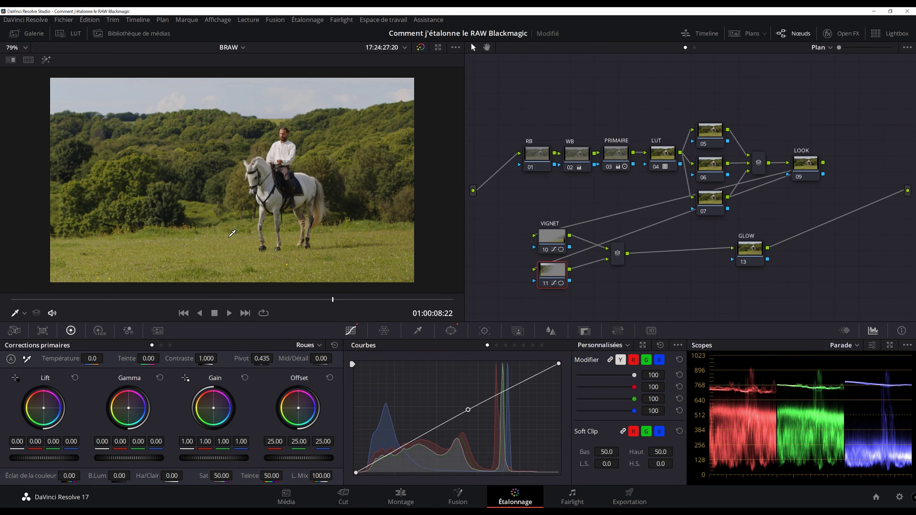
key(ctrl+f)
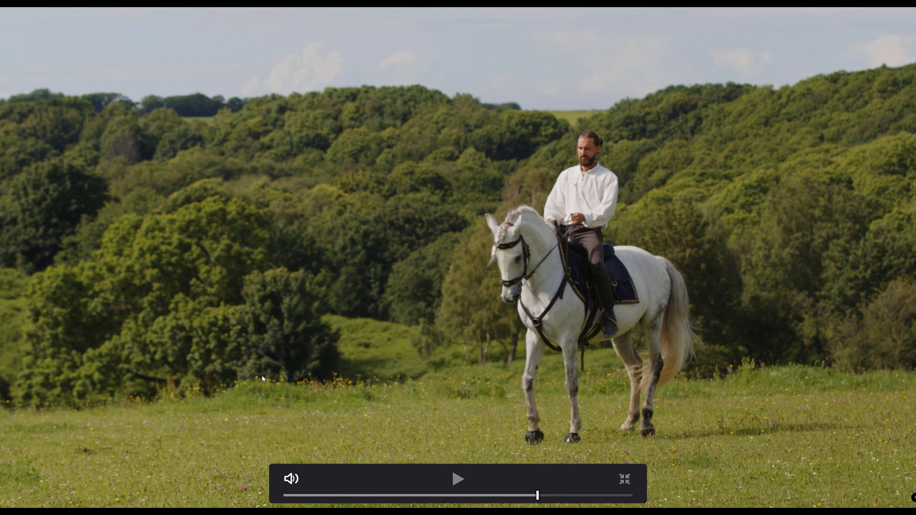
key(Escape)
Raise node 11's Lift to 0.03 and check the image full screen.
drag(44, 457, 53, 458)
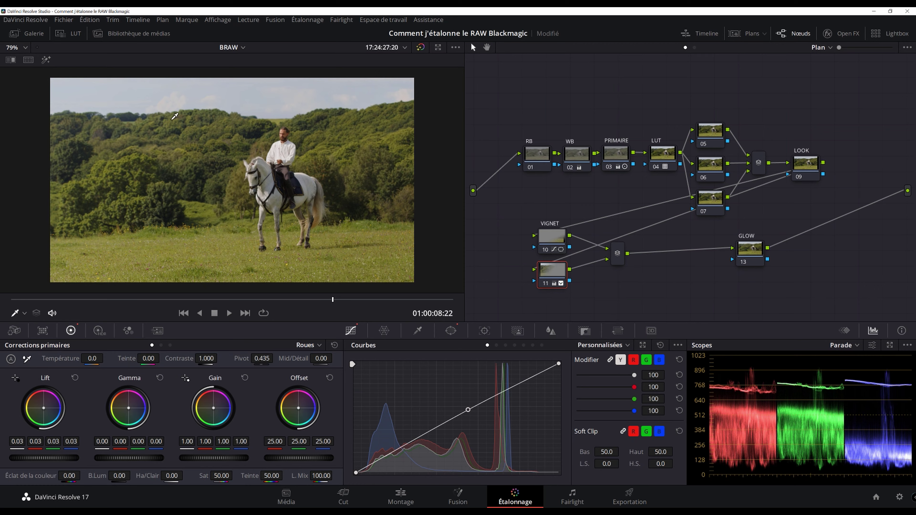
key(p)
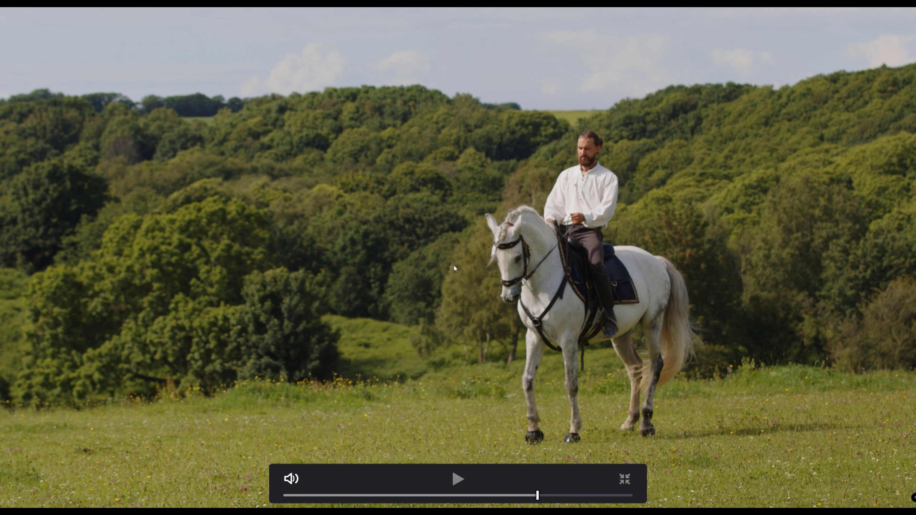
key(p)
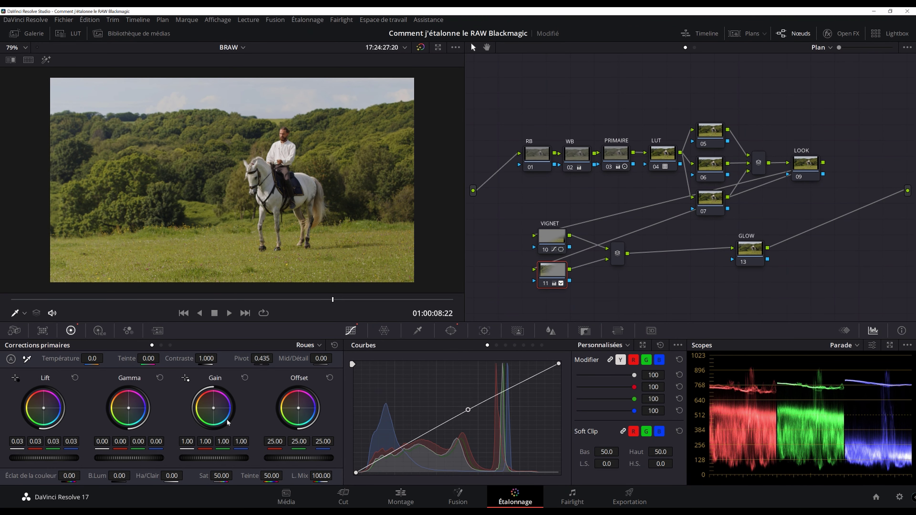
Warm node 11 with Gain at 1.00/0.99/1.01/0.95 and Offset at 25.33/24.89/23.45, and check it full screen.
drag(298, 412, 297, 410)
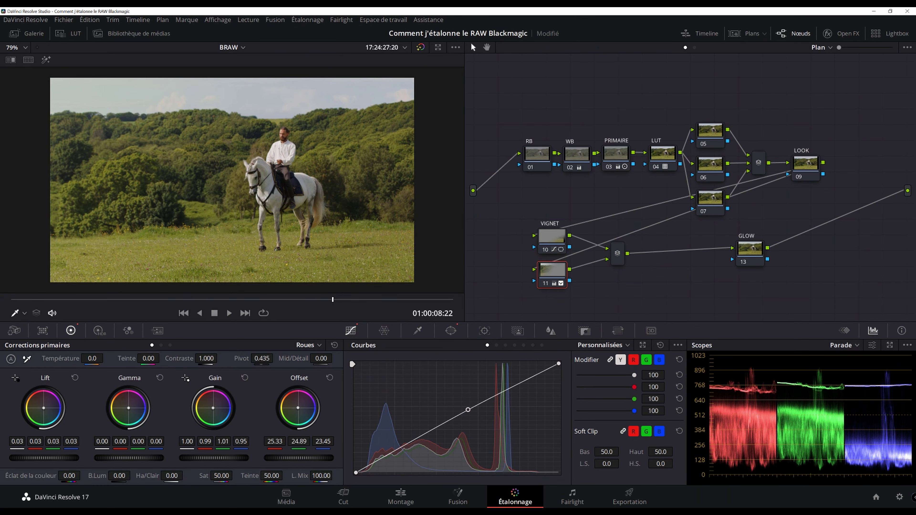
key(ctrl+f)
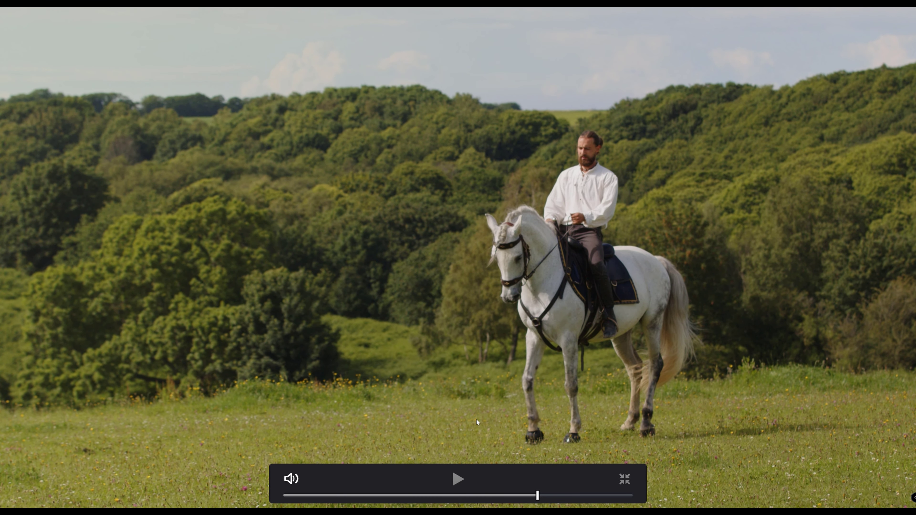
key(ctrl+f)
Lower the midtone point slightly on the VIGNET node's custom curve and check the image full screen.
click(540, 233)
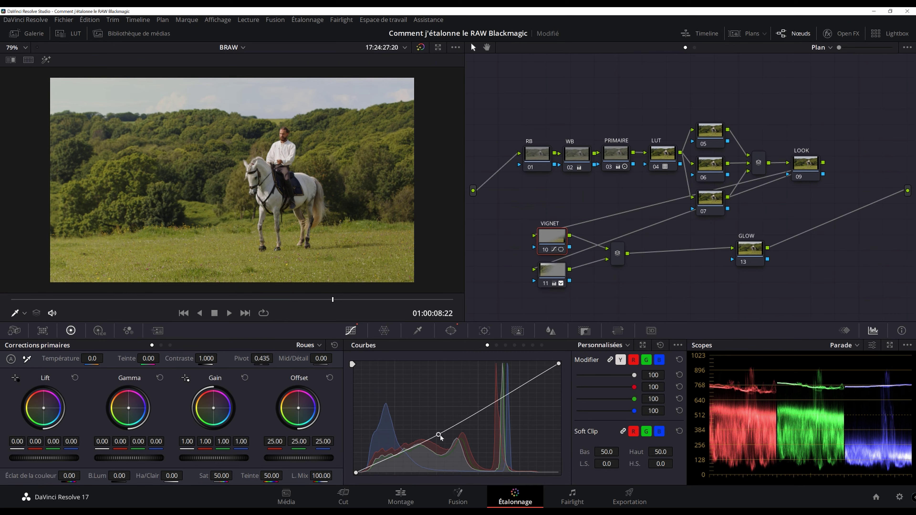
key(ctrl+f)
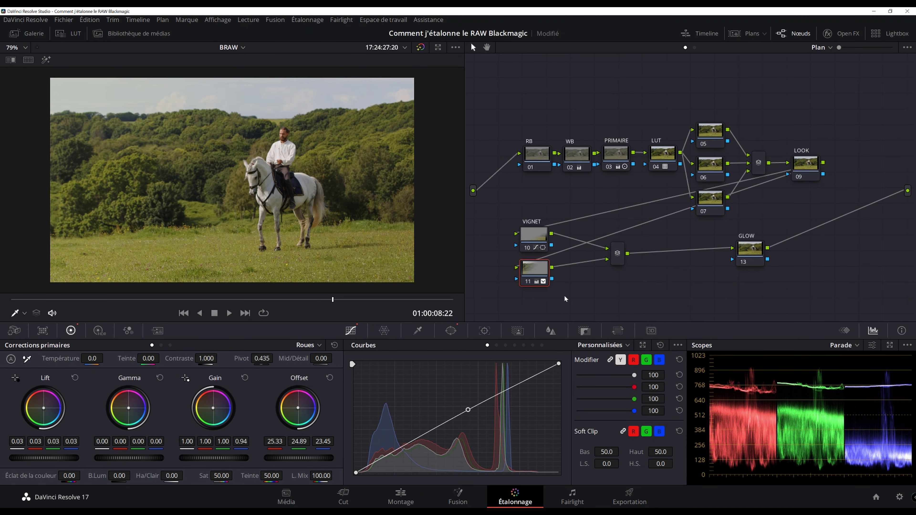
Add a third parallel node with a circular window around the rider, size 32.32, format 41.53 and softness 19.04.
key(alt+l)
click(450, 331)
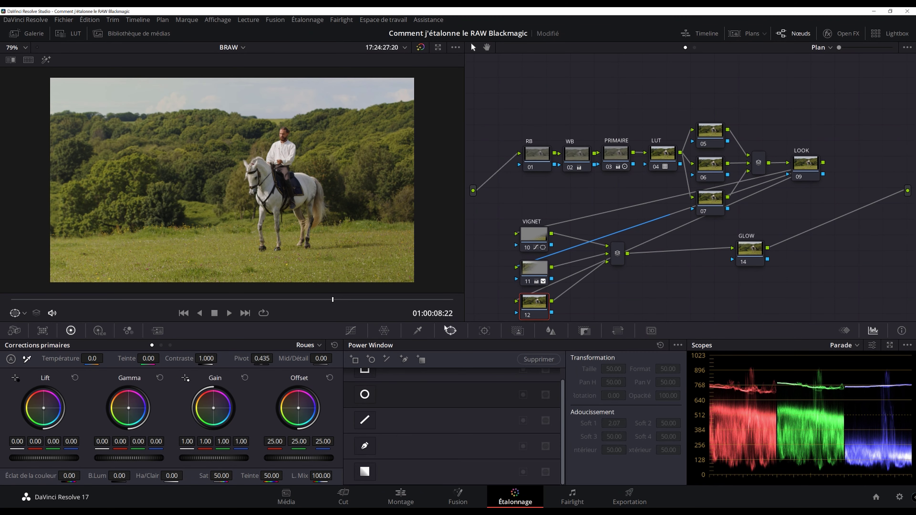
click(365, 394)
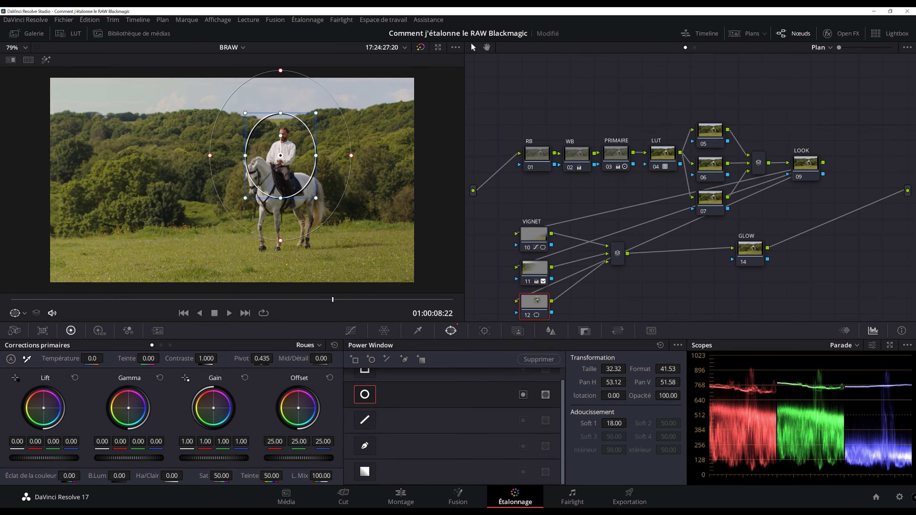
drag(597, 427, 605, 427)
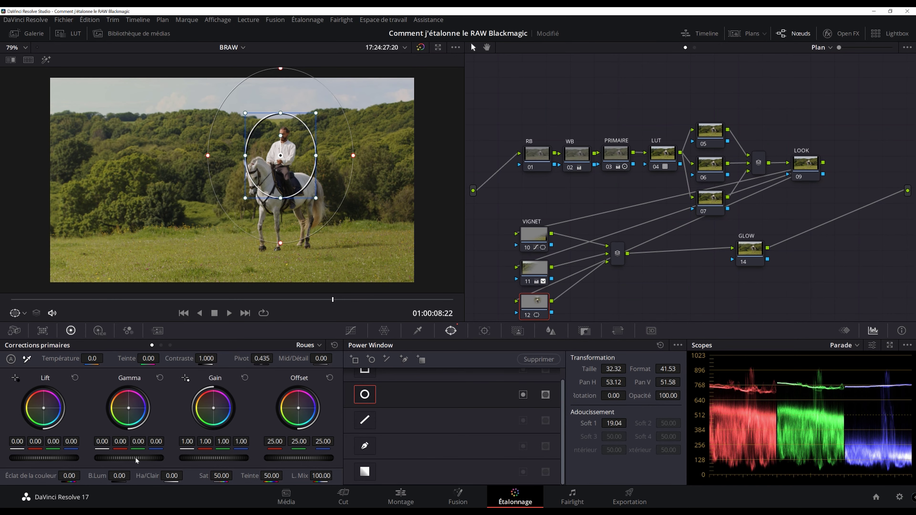
Raise the Gamma of the rider's node to 0.01.
drag(129, 458, 130, 457)
click(537, 232)
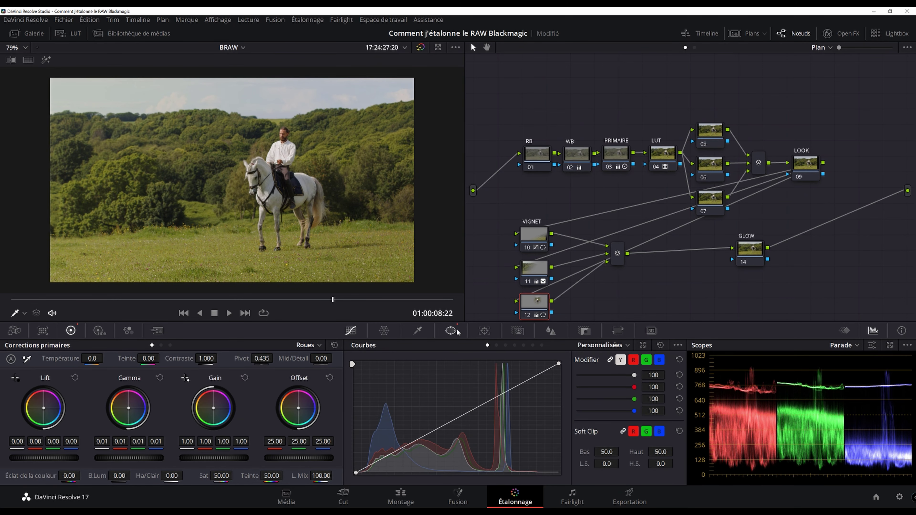
click(538, 297)
Track the rider's circular window backward through the clip.
click(484, 330)
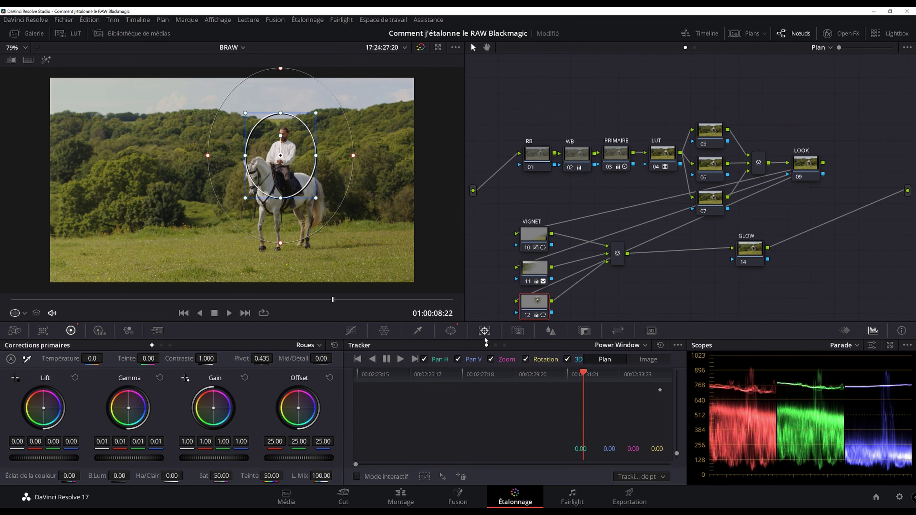
click(372, 360)
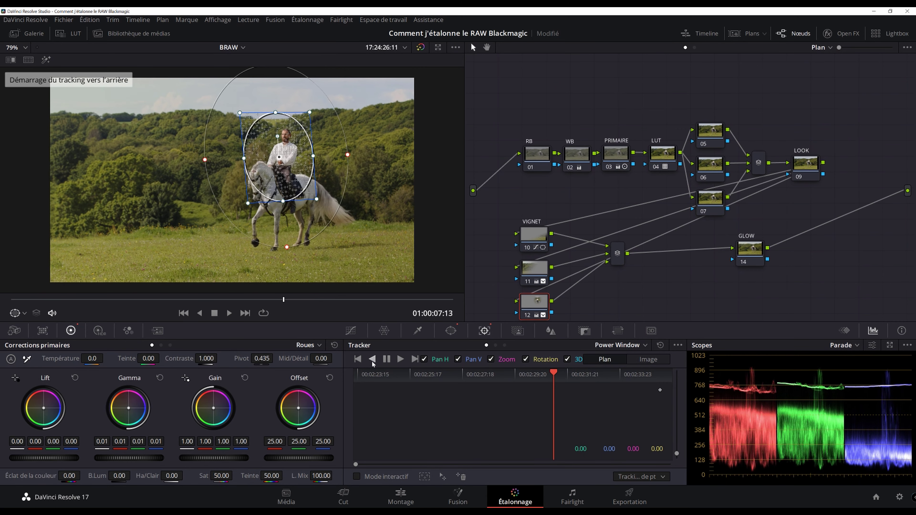
click(387, 359)
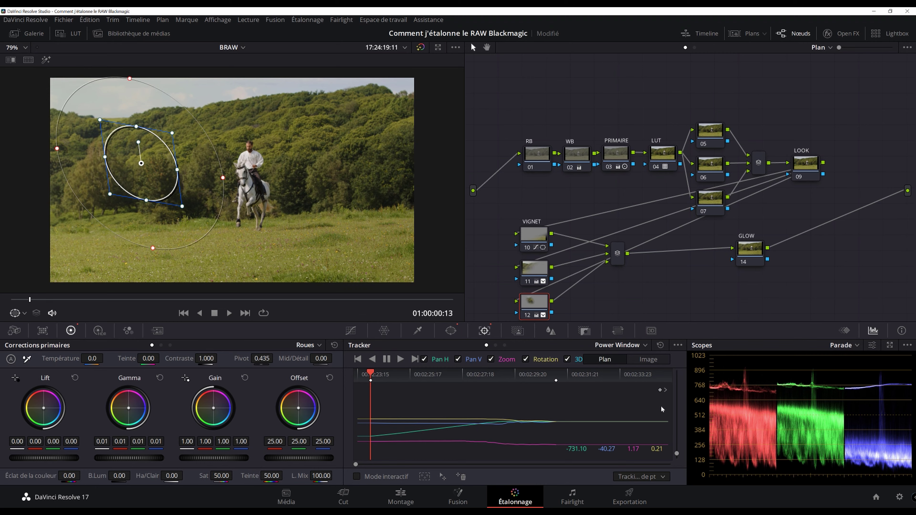
Switch the tracker to per-frame (Image) mode and reposition the circular window over the rider along the clip.
click(648, 360)
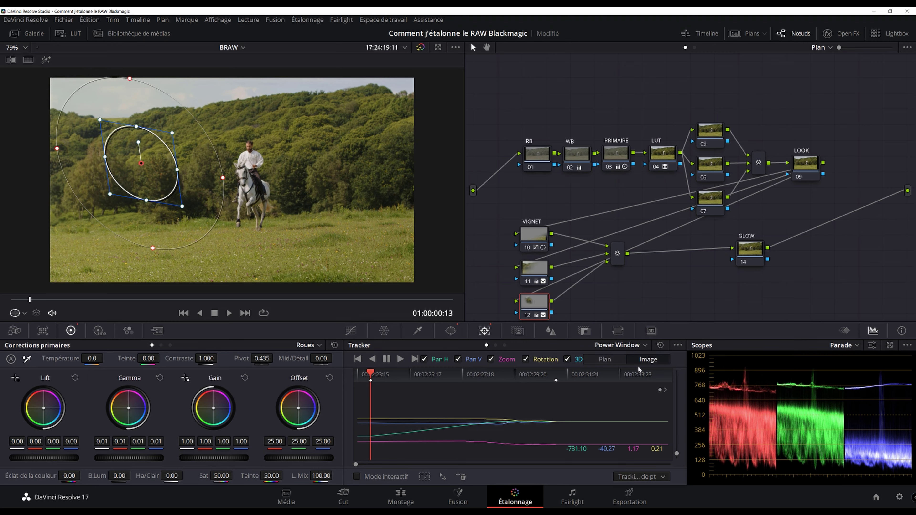
drag(131, 144, 224, 152)
key(space)
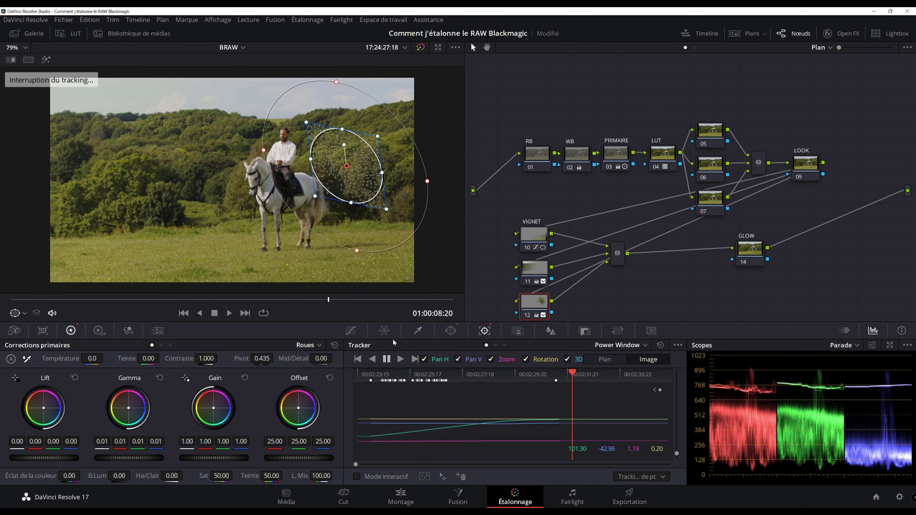
drag(366, 169, 267, 168)
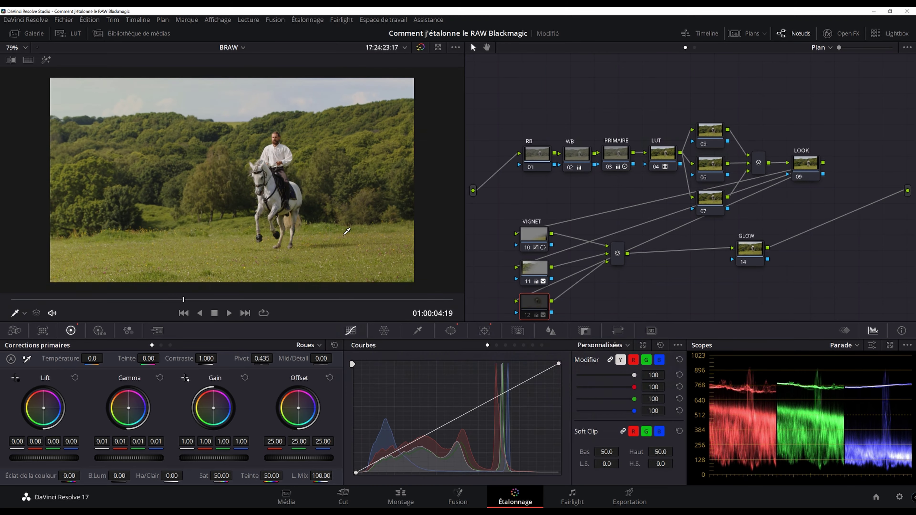
Play the clip full screen to check the tracked window on the rider.
key(ctrl+f)
key(space)
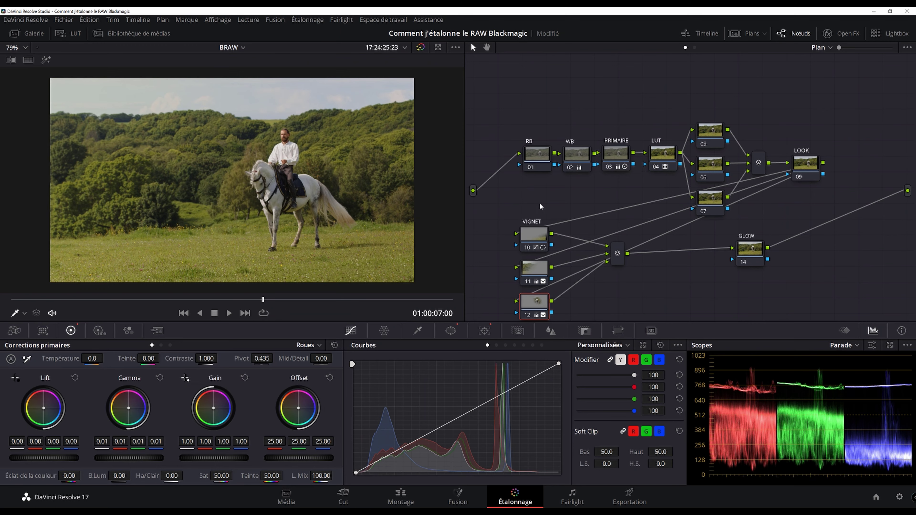
key(ctrl+f)
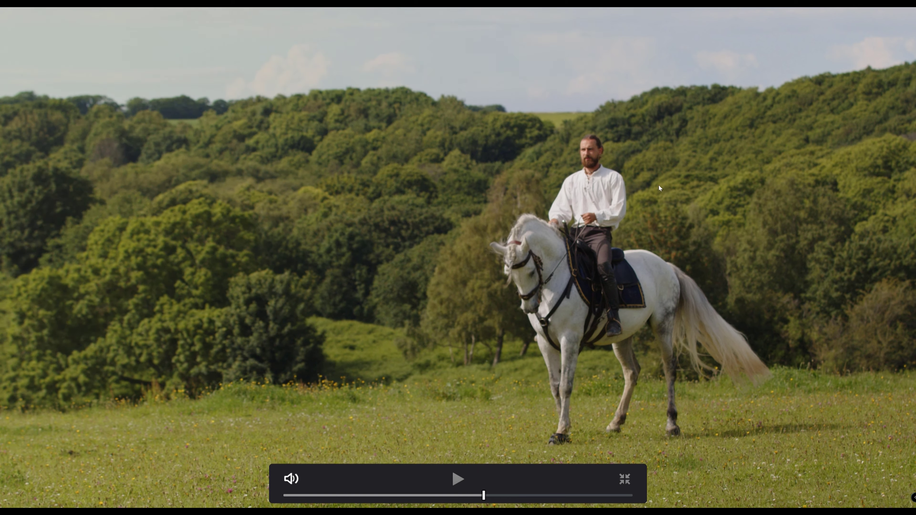
key(ctrl+f)
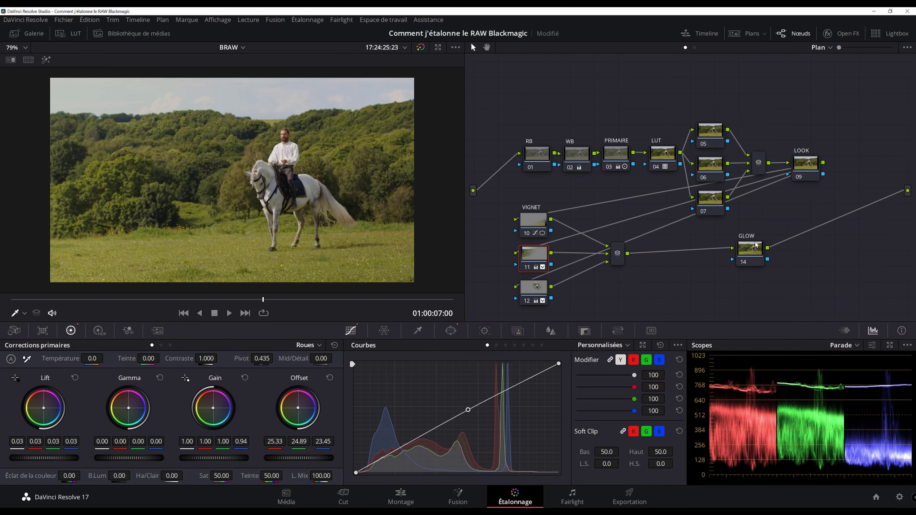
Label the three parallel nodes 05, 06 and 07 as JAUNE, VERT and CIEL.
click(717, 134)
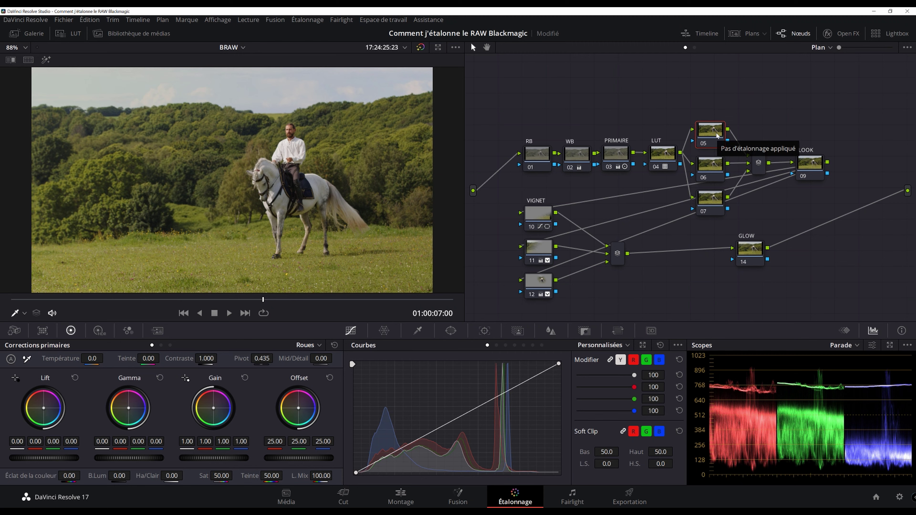
key(F2)
click(706, 169)
text(VERT)
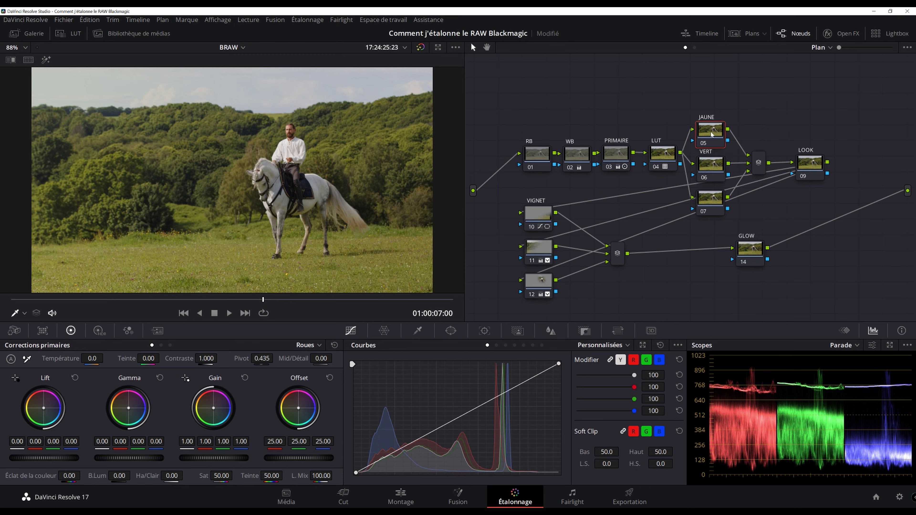
key(Return)
click(713, 198)
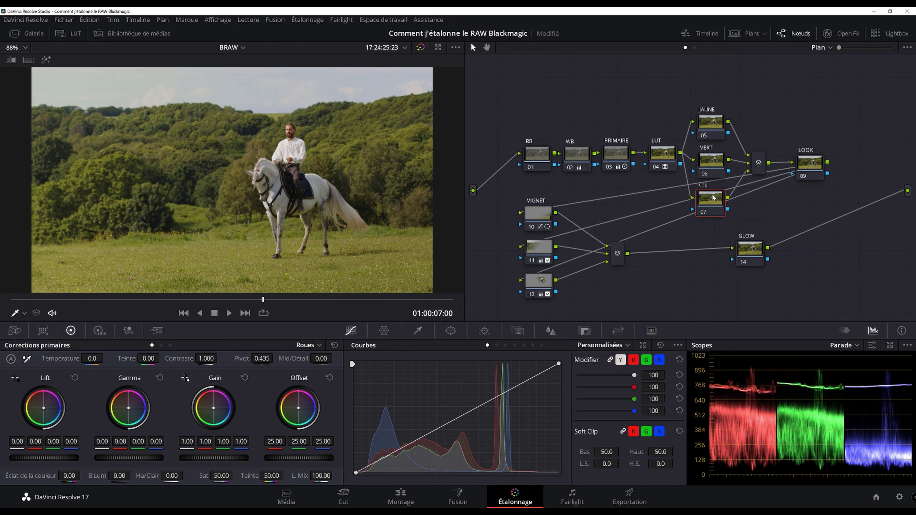
key(Return)
On the JAUNE node, shift the yellows slightly with the Hue vs Hue curve and raise their saturation with Hue vs Sat.
click(711, 126)
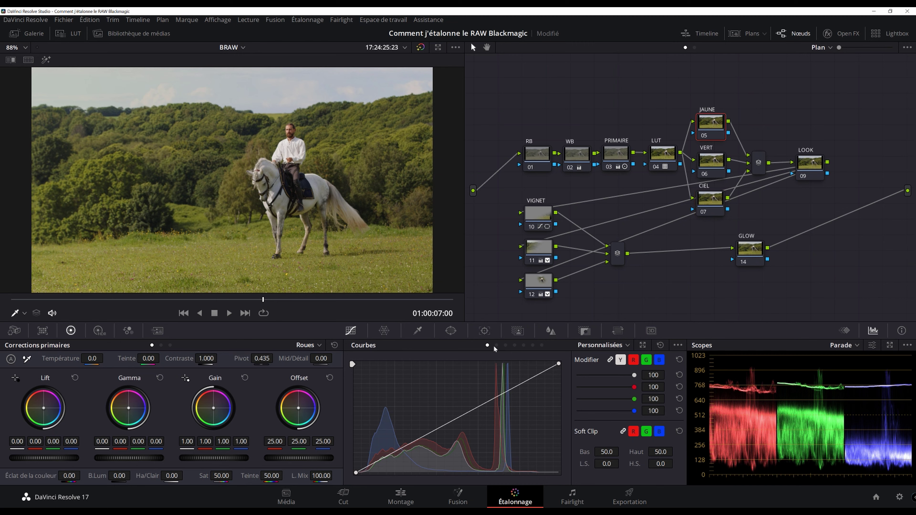
click(496, 346)
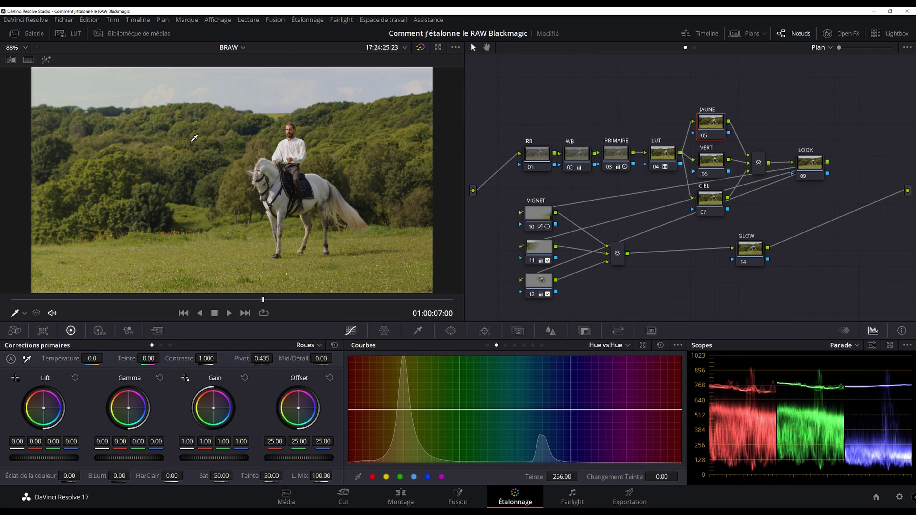
click(386, 476)
drag(661, 476, 655, 477)
click(505, 346)
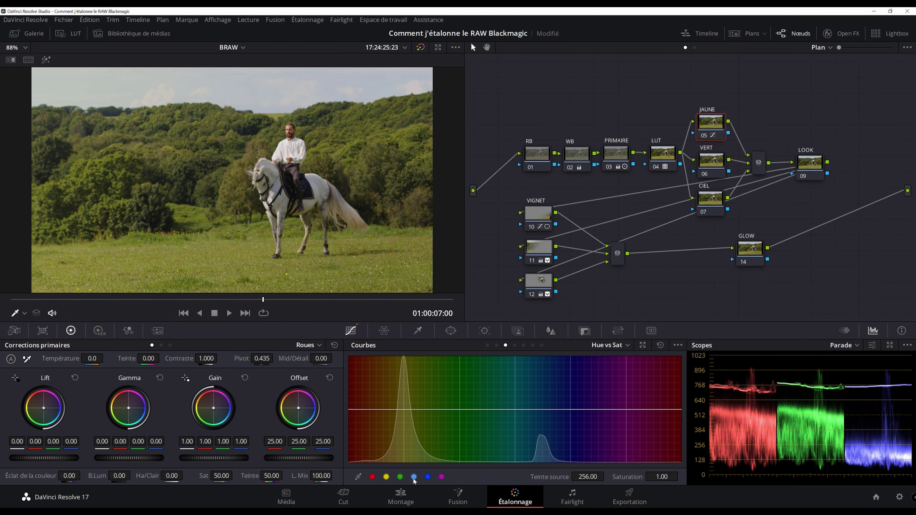
click(386, 477)
mouse_move(661, 477)
mouse_down()
mouse_move(646, 476)
mouse_move(683, 477)
mouse_move(673, 477)
mouse_up()
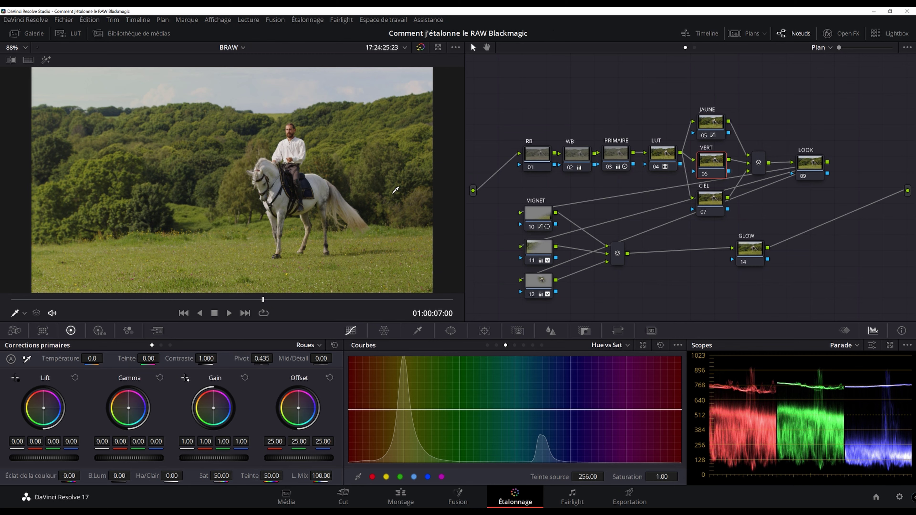
Set the green saturation to 1.27 on the VERT node's Hue vs Sat curve and reset the curve to compare.
click(400, 476)
mouse_move(674, 477)
mouse_down()
mouse_move(638, 477)
mouse_move(703, 477)
mouse_move(684, 477)
mouse_up()
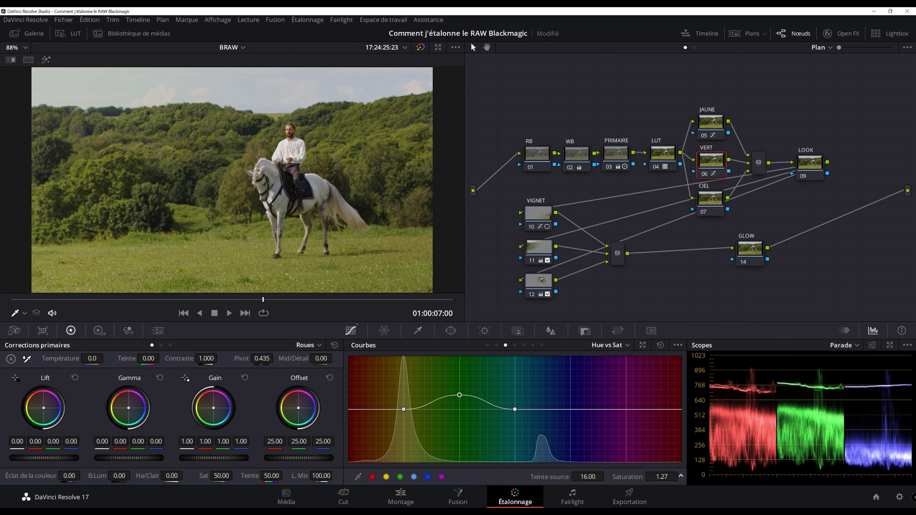
click(659, 345)
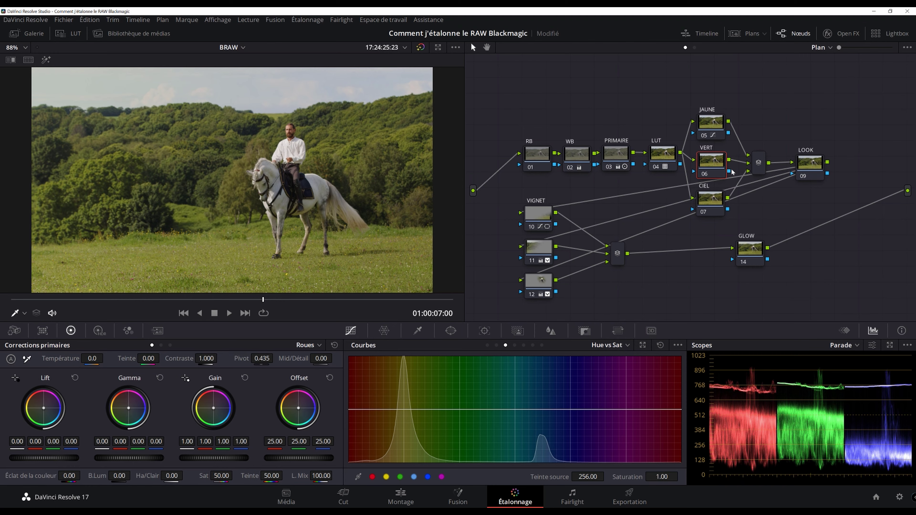
Try raising the sky blue's saturation to 1.94 on the CIEL node's Hue vs Sat curve and check it full screen.
click(716, 200)
drag(541, 400, 541, 359)
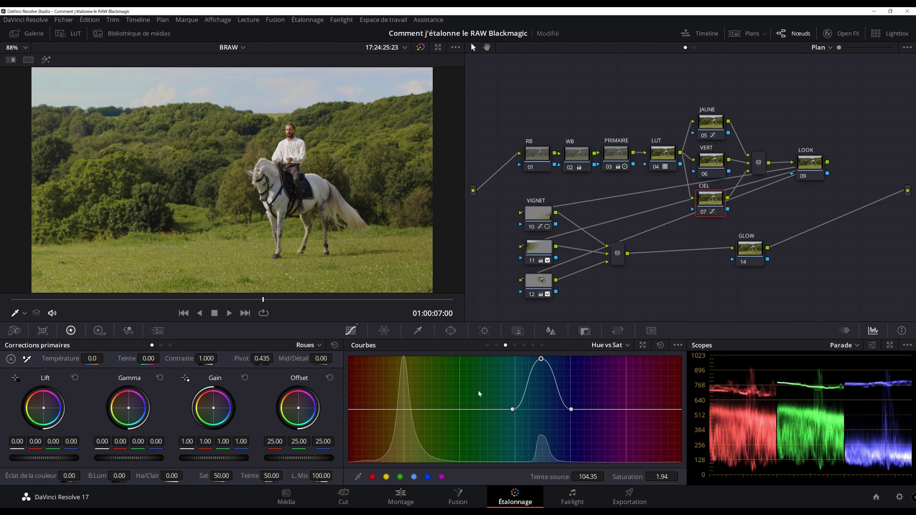
key(ctrl+f)
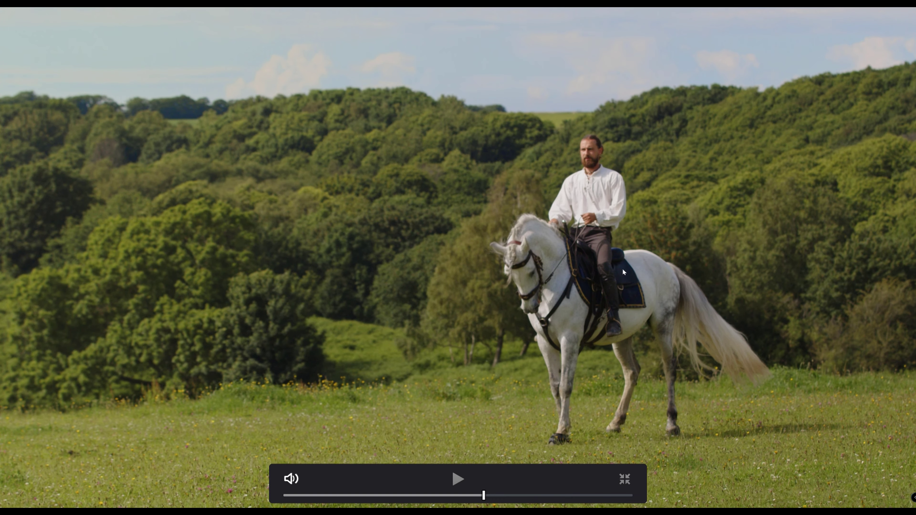
key(Escape)
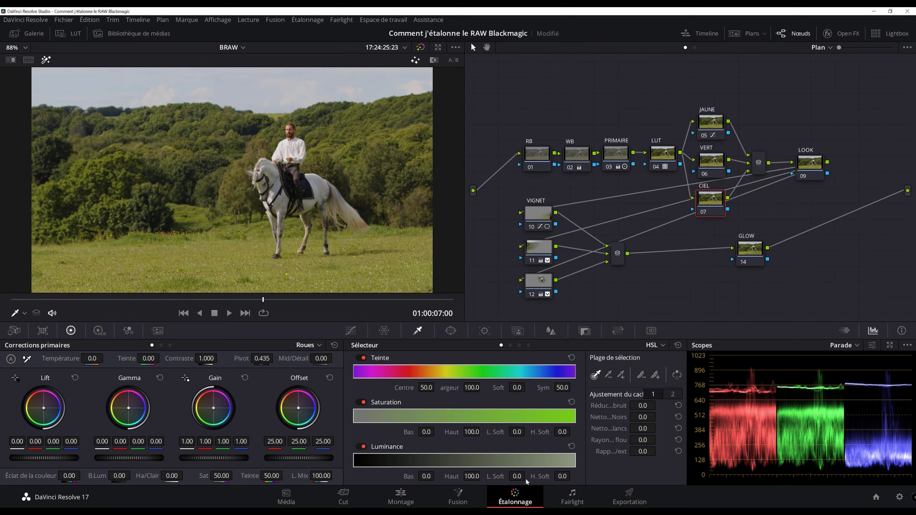
Key the sky on the CIEL node with the HSL qualifier, using luminance 65.2 to 99.9, saturation up to 2.6 and hue centre 96.9.
drag(425, 477, 471, 477)
key(ctrl+z)
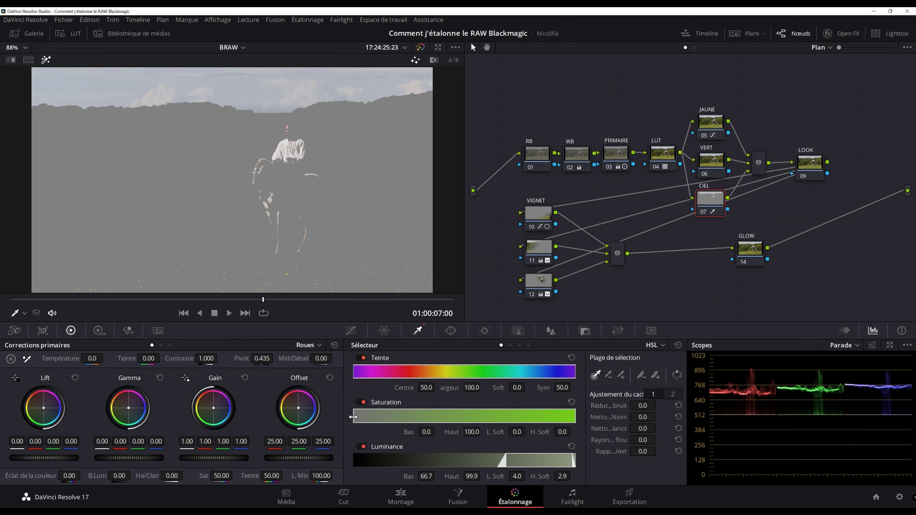
mouse_move(354, 417)
mouse_down()
mouse_move(365, 418)
mouse_move(347, 422)
mouse_up()
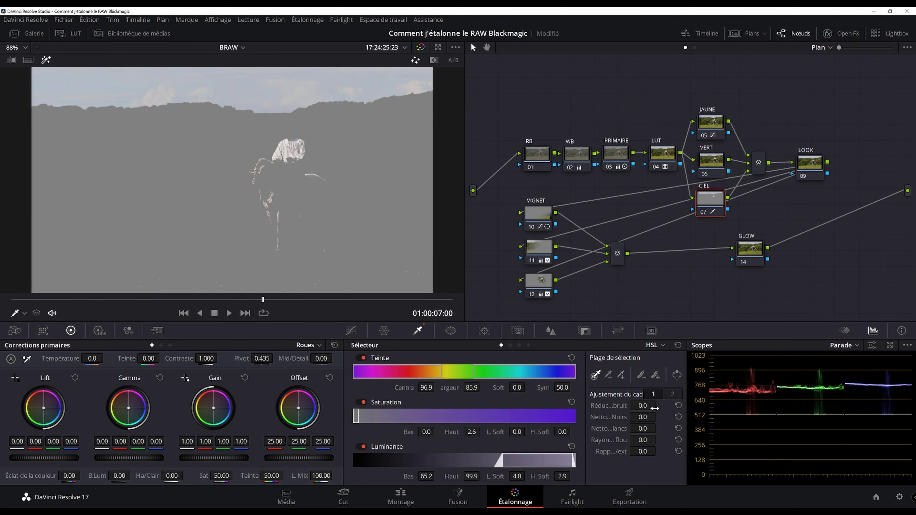
Refine the sky key with noise reduction and a blur radius, and open the Power Window settings.
drag(643, 406, 646, 408)
drag(644, 442, 652, 441)
click(457, 335)
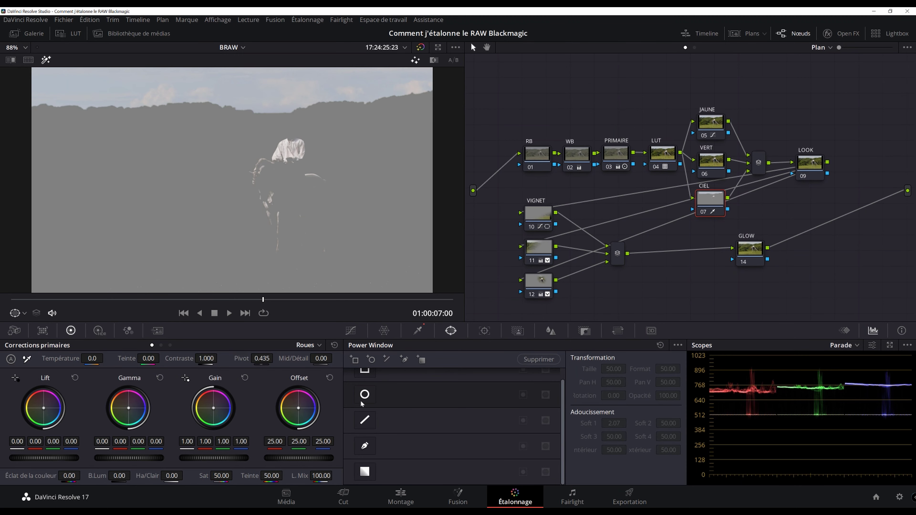
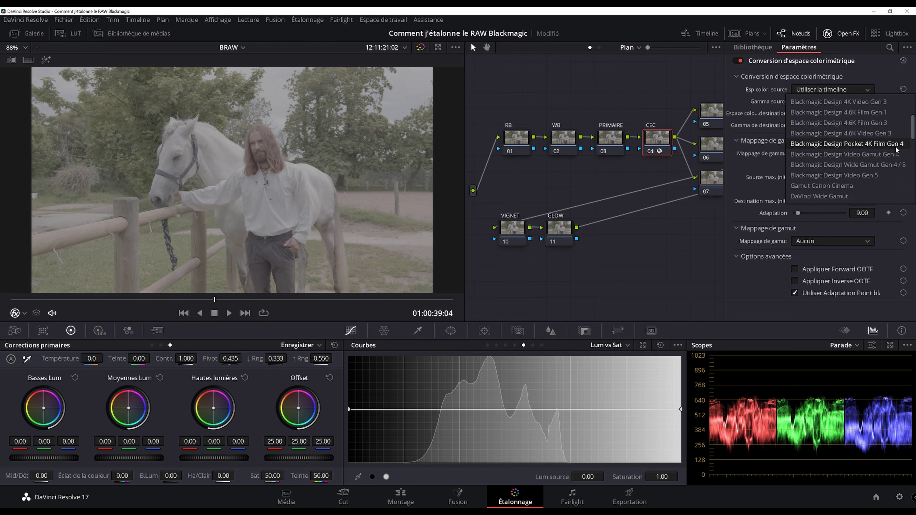
On the CEC node's colour space conversion, set the source colour space to Blackmagic Design Video Gen 5 and source gamma to Blackmagic Design Film Gen 5.
click(867, 178)
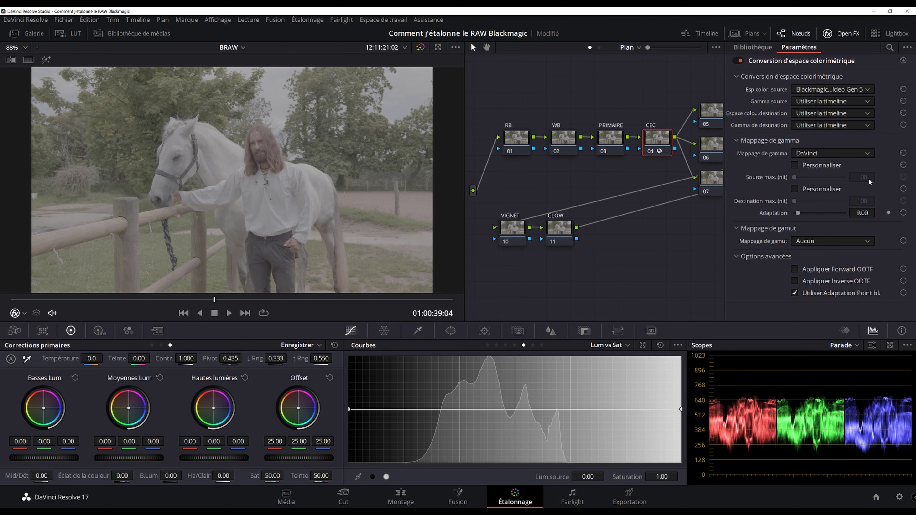
click(851, 100)
scroll(876, 147, down, 5)
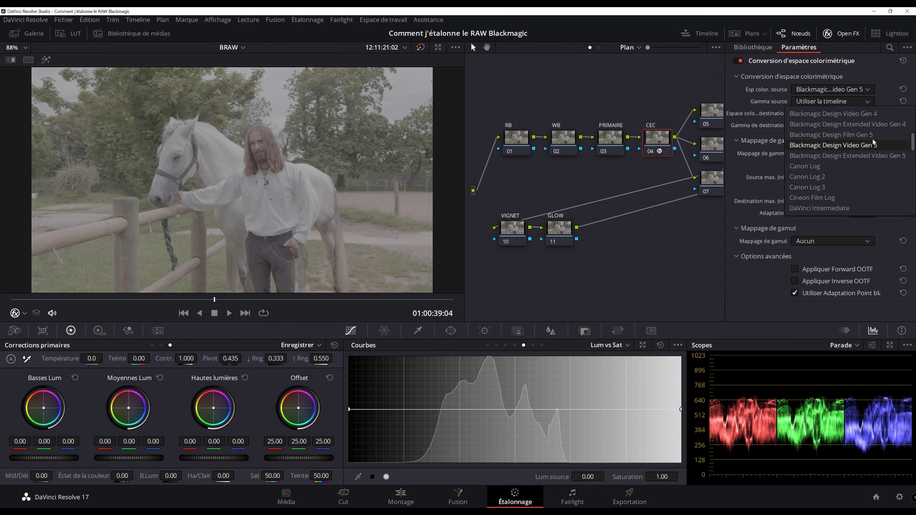
click(870, 137)
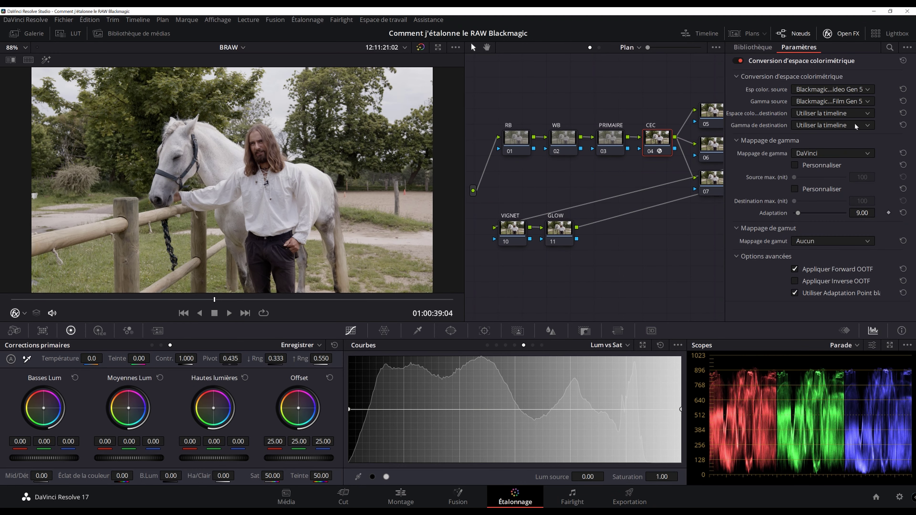
Set both the destination colour space and the destination gamma of the conversion to Rec.709.
click(843, 113)
scroll(862, 180, down, 10)
scroll(862, 180, up, 5)
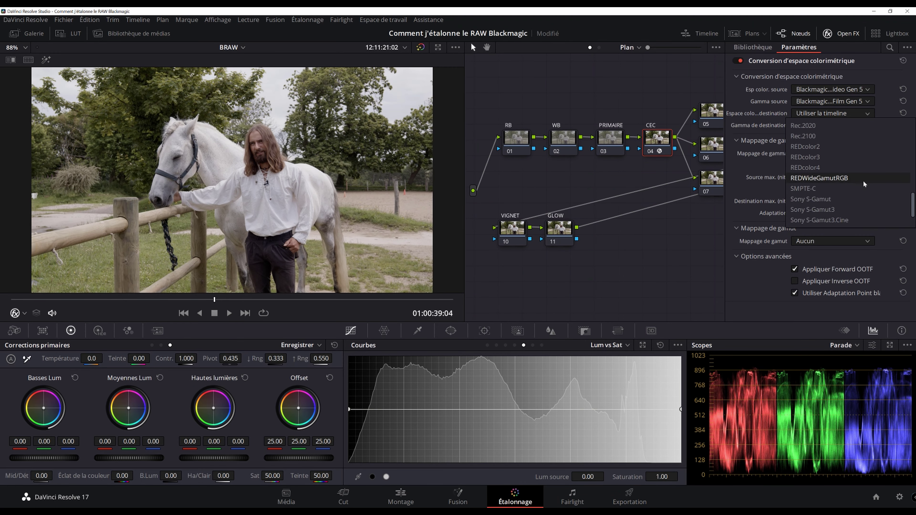
click(820, 157)
click(823, 125)
scroll(832, 168, down, 10)
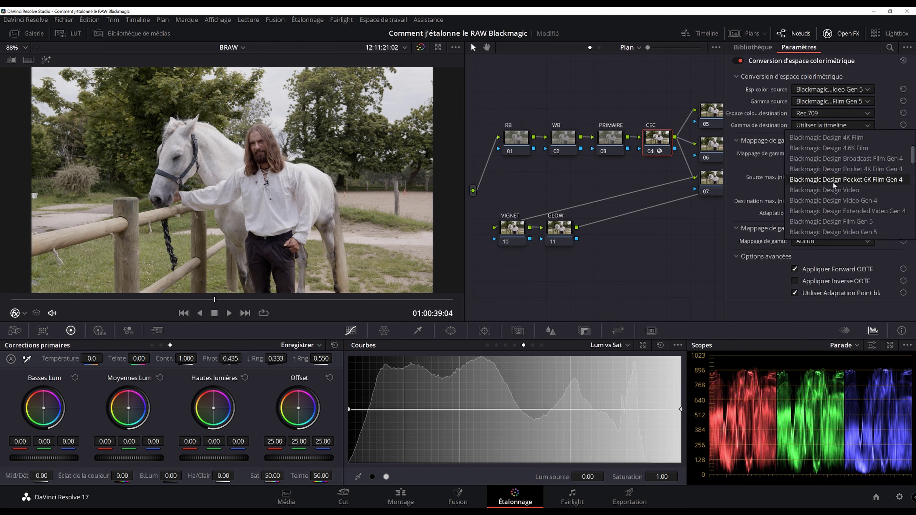
scroll(840, 184, down, 2)
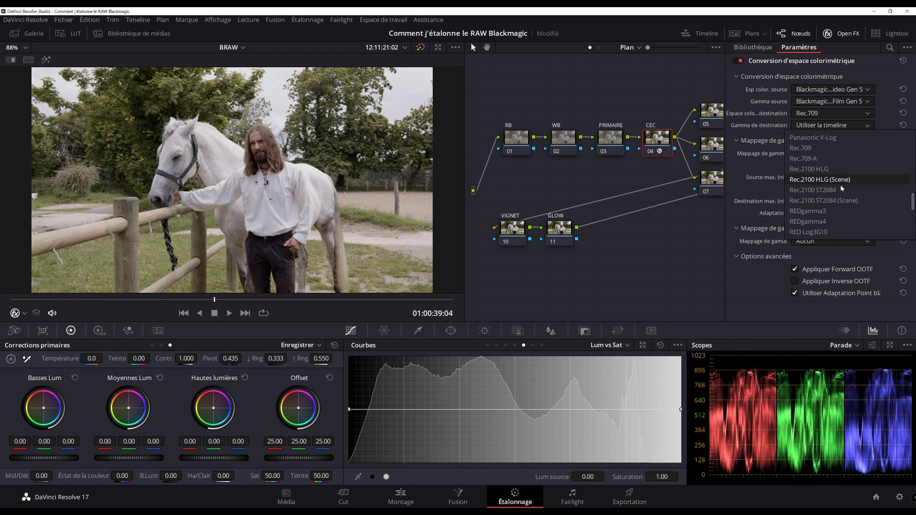
click(813, 151)
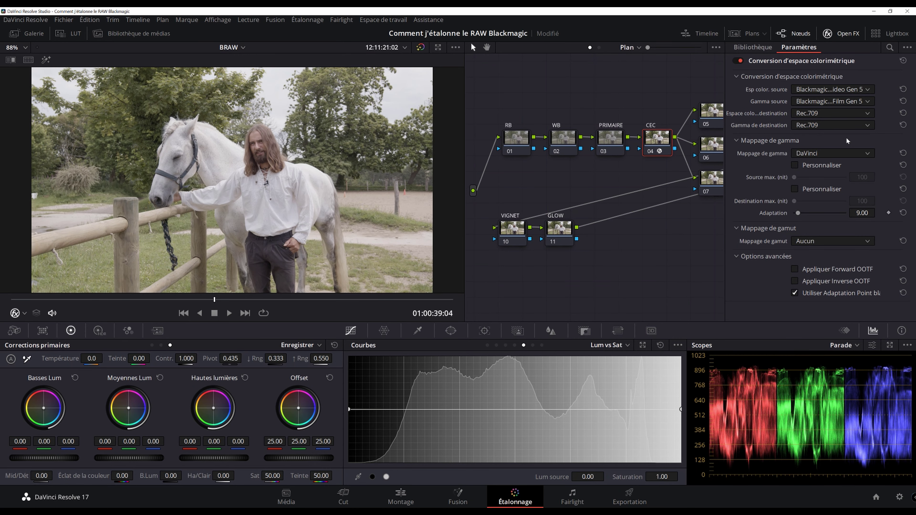
Set the conversion's gamma mapping to Mappage Luminance and its gamut mapping to Compression de la saturation.
click(822, 152)
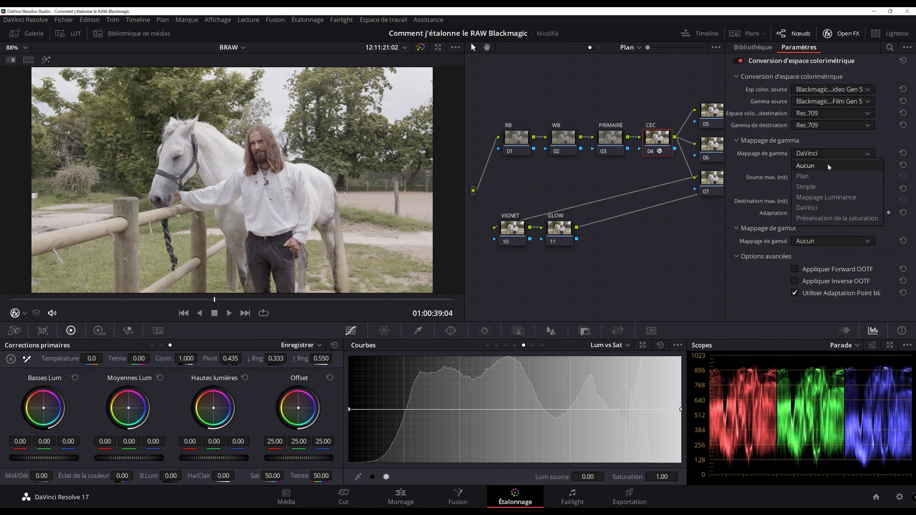
click(830, 197)
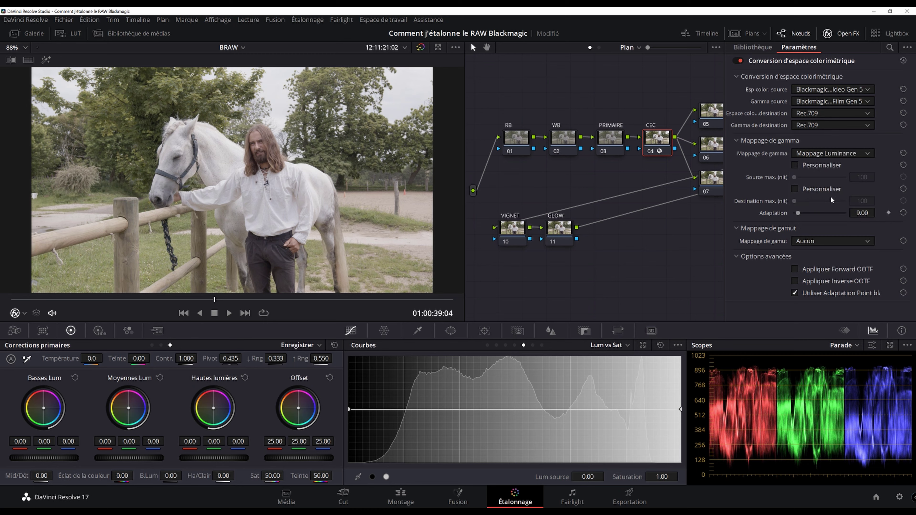
click(819, 242)
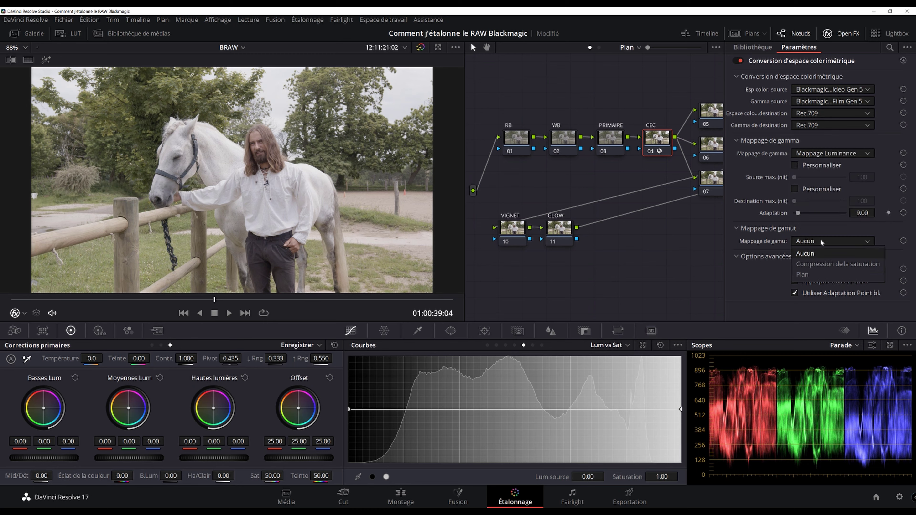
click(834, 264)
scroll(893, 286, down, 1)
scroll(894, 284, up, 1)
key(ctrl+d)
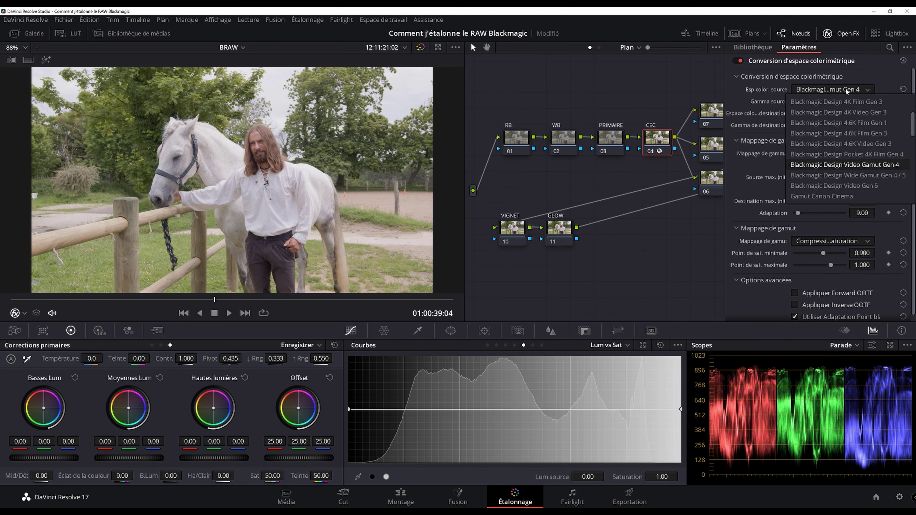
Compare source colour spaces by choosing Blackmagic Design Video Gen 5 and switching to Blackmagic Design Pocket 4K Film Gen 4.
click(870, 186)
click(841, 89)
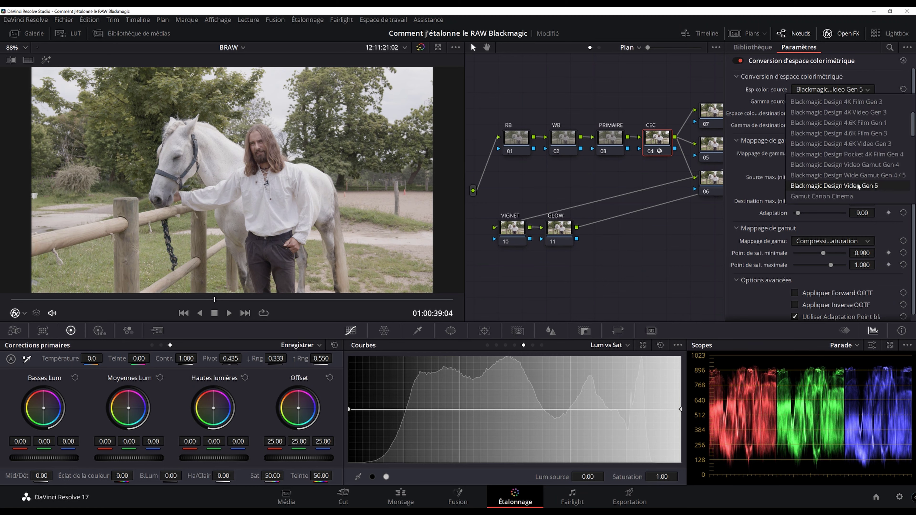
click(898, 154)
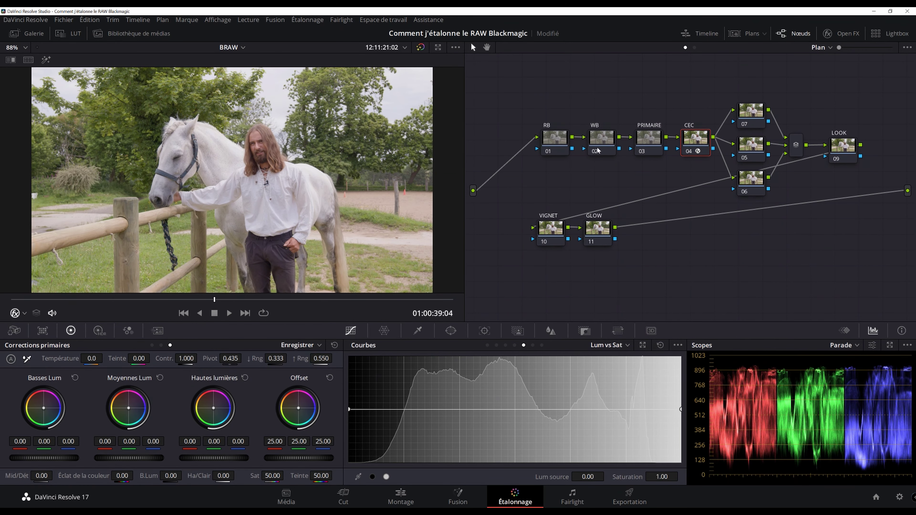
Compare the clip full screen with the CEC node and the whole grade switched off and on.
key(ctrl+f)
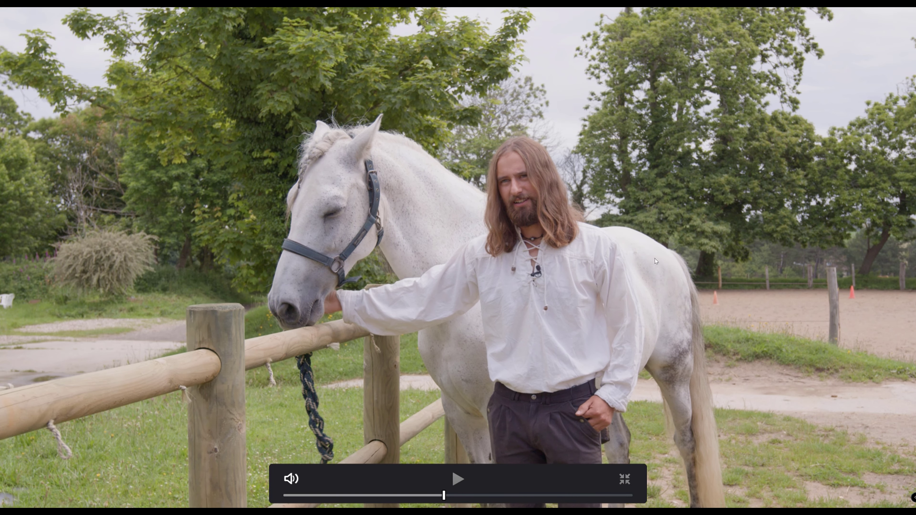
key(shift+d)
key(shift+d)
key(ctrl+d)
key(ctrl+d)
key(ctrl+f)
key(ctrl+f)
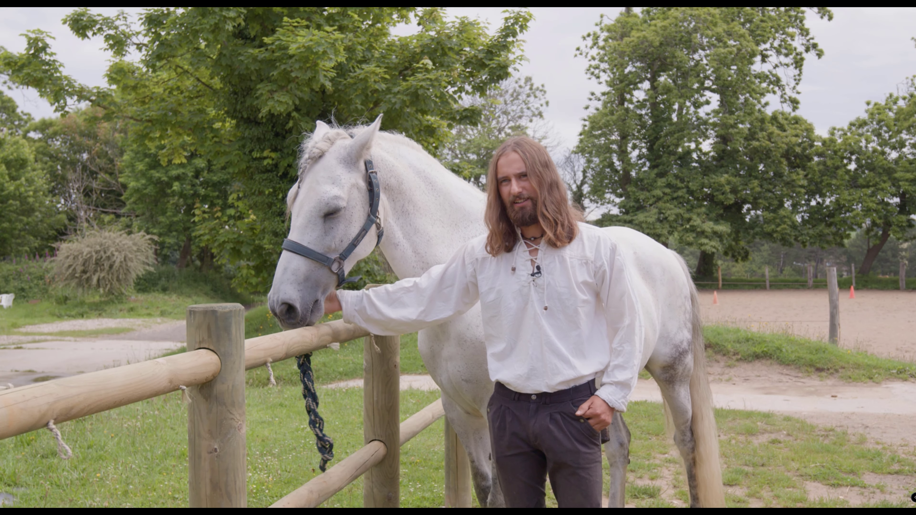
key(ctrl+f)
key(ctrl+d)
key(ctrl+d)
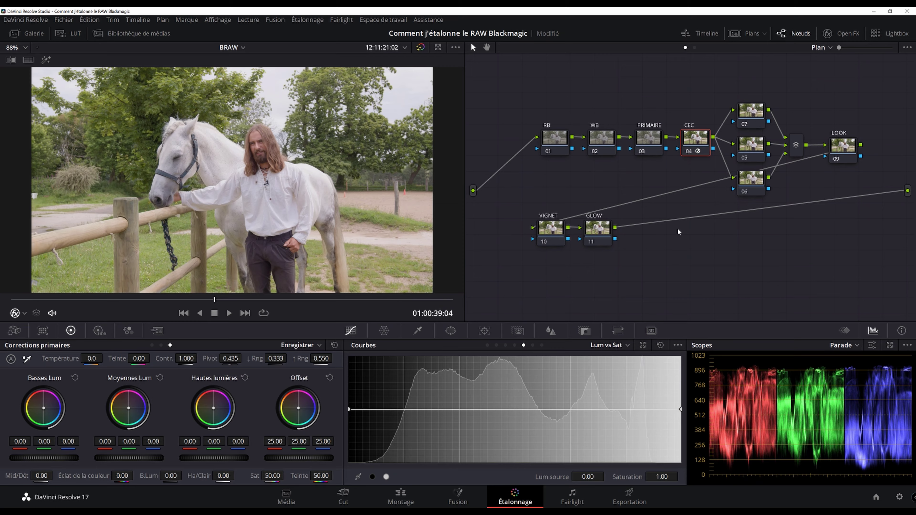
key(ctrl+f)
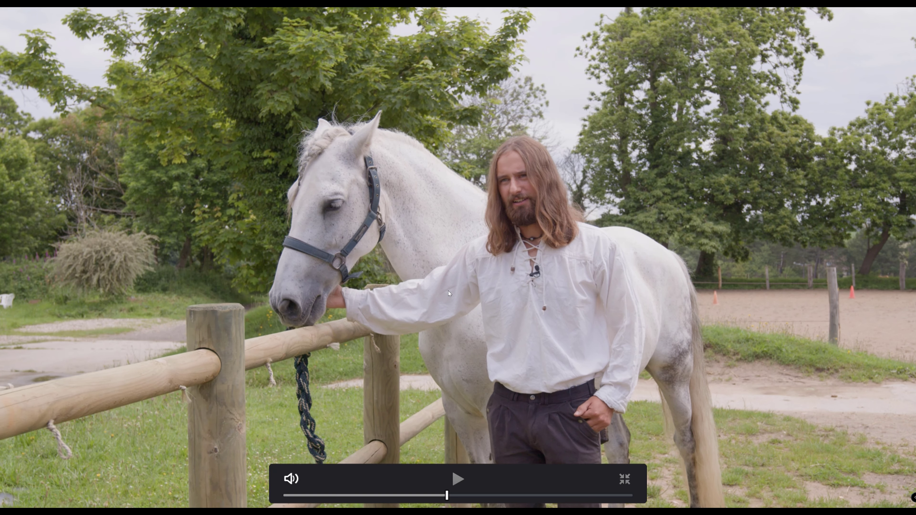
key(ctrl+f)
On the WB node, lower the blue channel of the Gain to 0.99 while viewing the man's face up close.
scroll(229, 169, up, 2)
scroll(276, 154, up, 2)
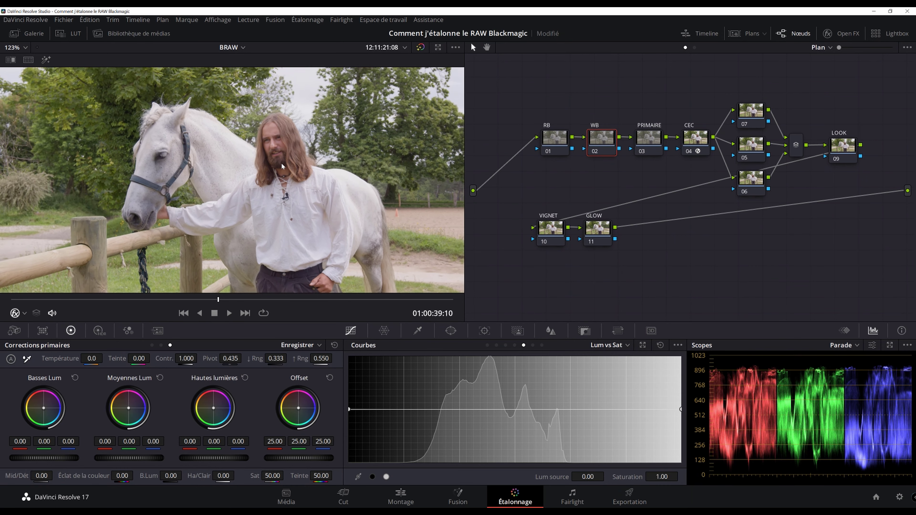
drag(241, 441, 240, 441)
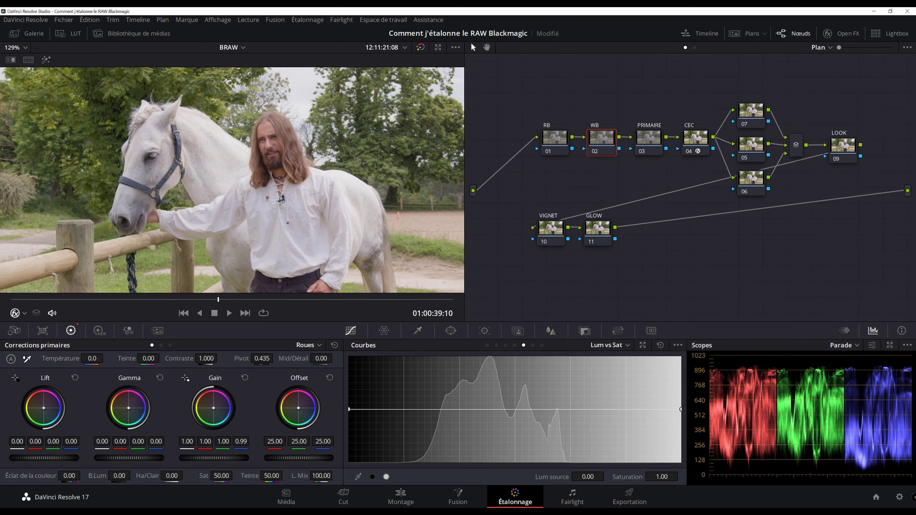
On the WB node, lower the blue channel to 0.98 in Gain and -0.00 in Gamma, and save the project.
key(ctrl+f)
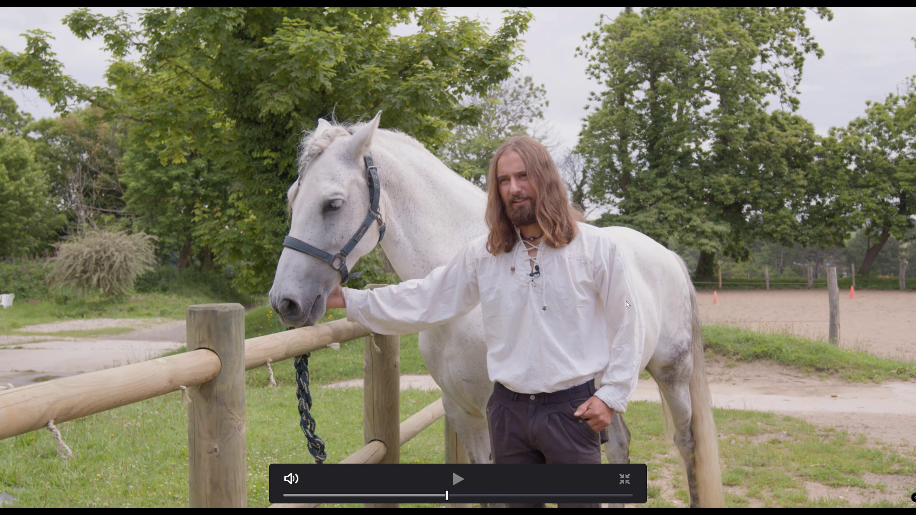
key(Escape)
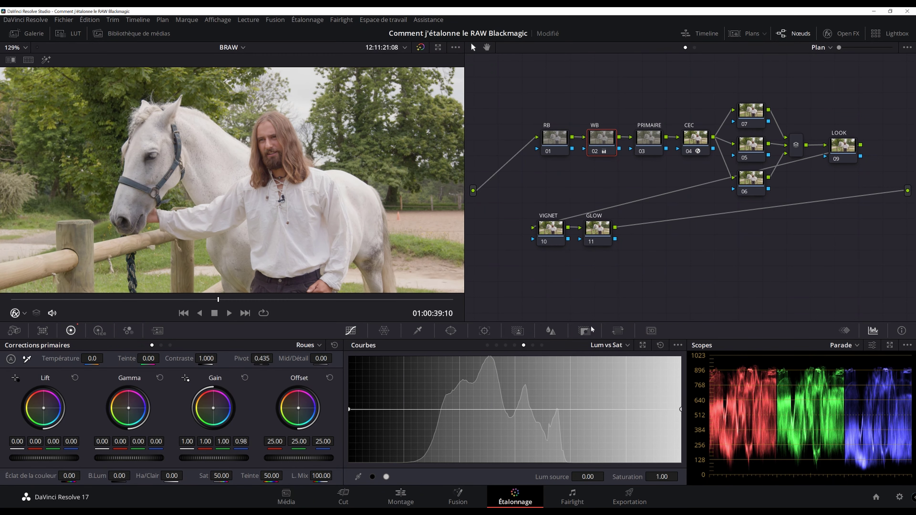
key(ctrl+s)
drag(138, 441, 147, 450)
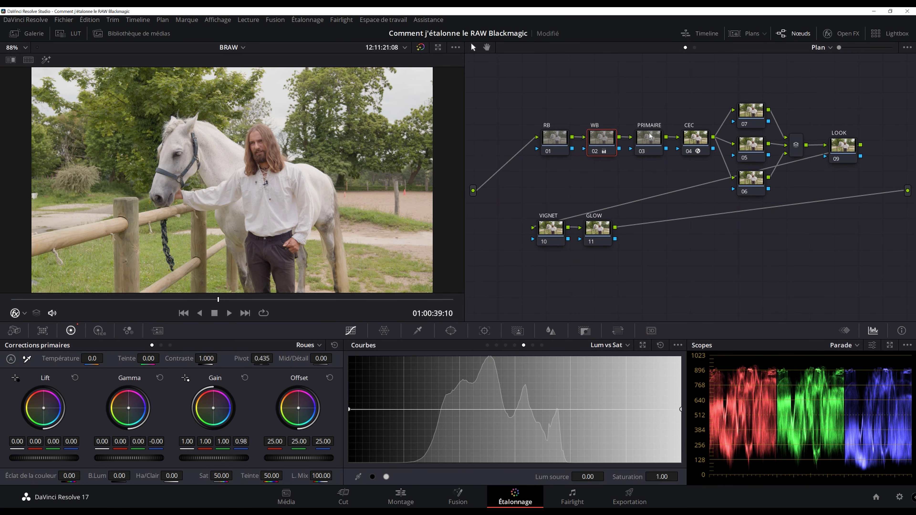
On the PRIMAIRE node, set Contraste to 1.054, Offset to 24.30, Gain to 0.98, Gamma to 0.01 and Lift to -0.01.
click(650, 137)
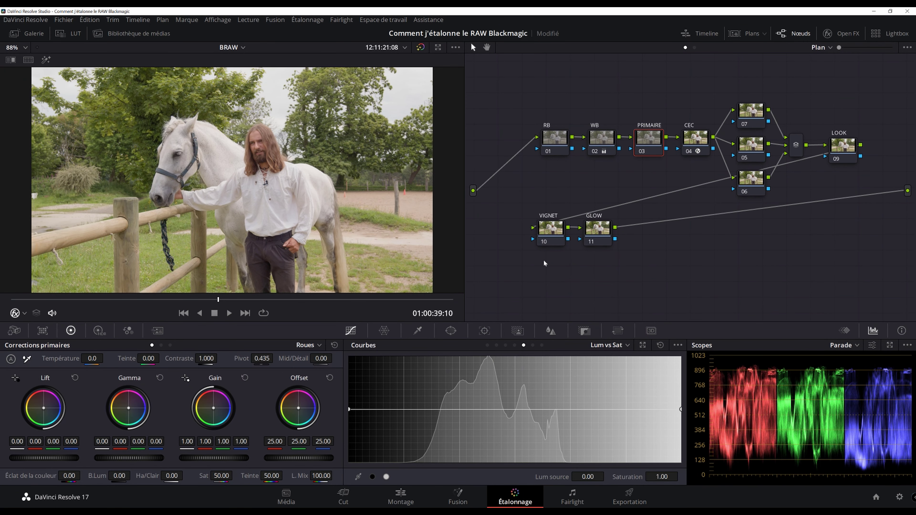
drag(203, 360, 234, 357)
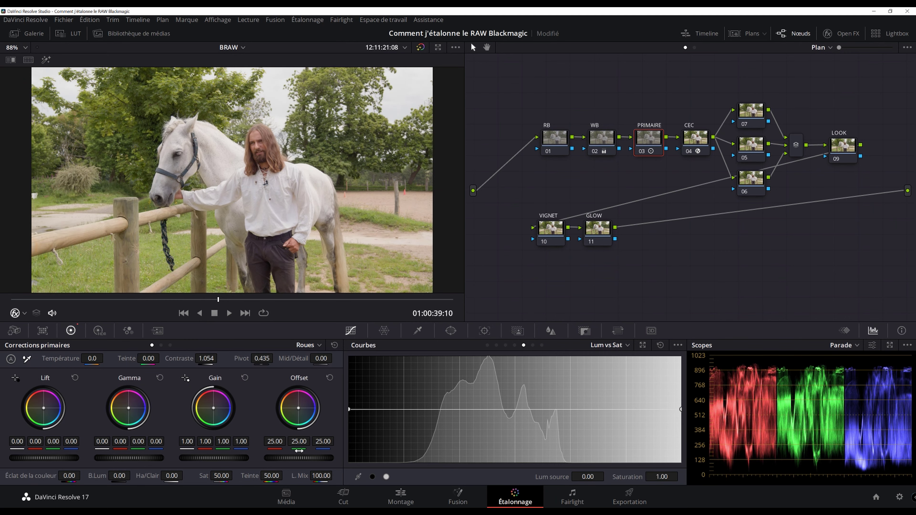
drag(315, 459, 306, 459)
drag(217, 458, 211, 457)
drag(129, 457, 131, 457)
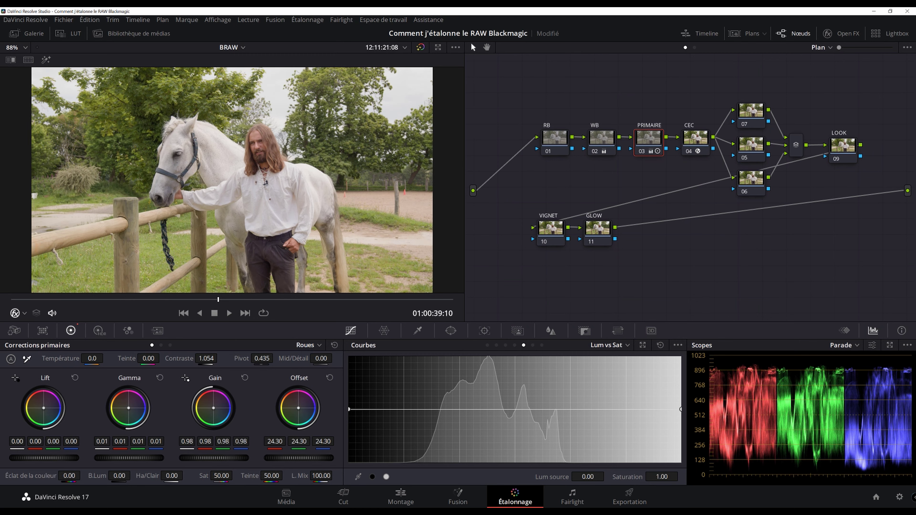
drag(42, 458, 39, 458)
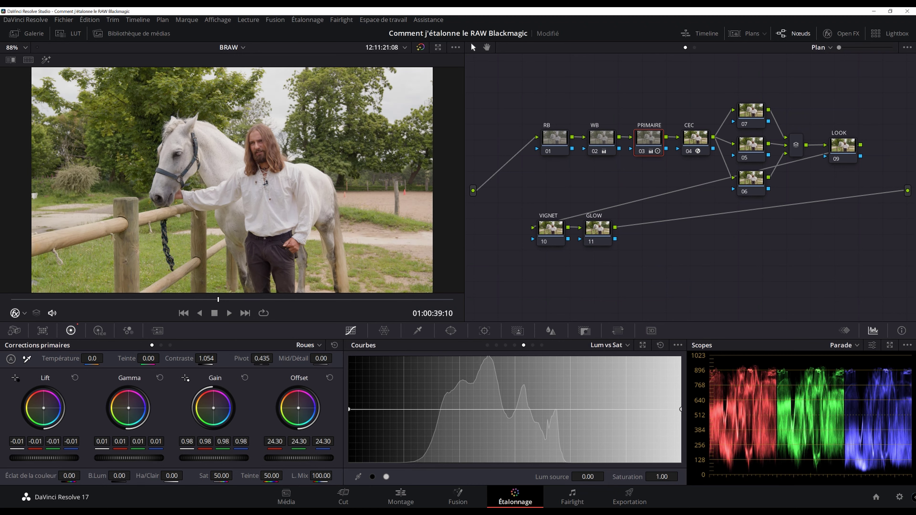
drag(230, 457, 229, 457)
On the PRIMAIRE node, set Ha/Clair to -13.50, Sat to 54.40 and Éclat de la couleur to -3.00, checking the image full screen.
drag(171, 475, 162, 475)
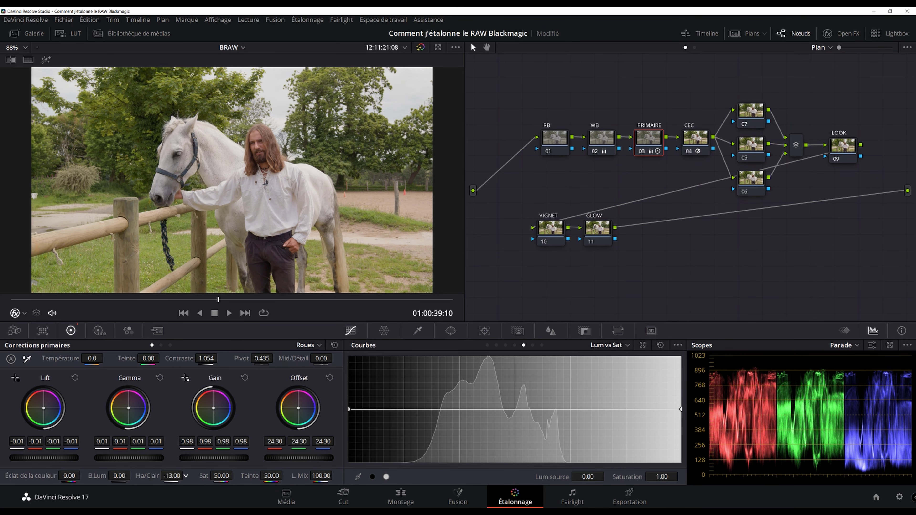
key(ctrl+f)
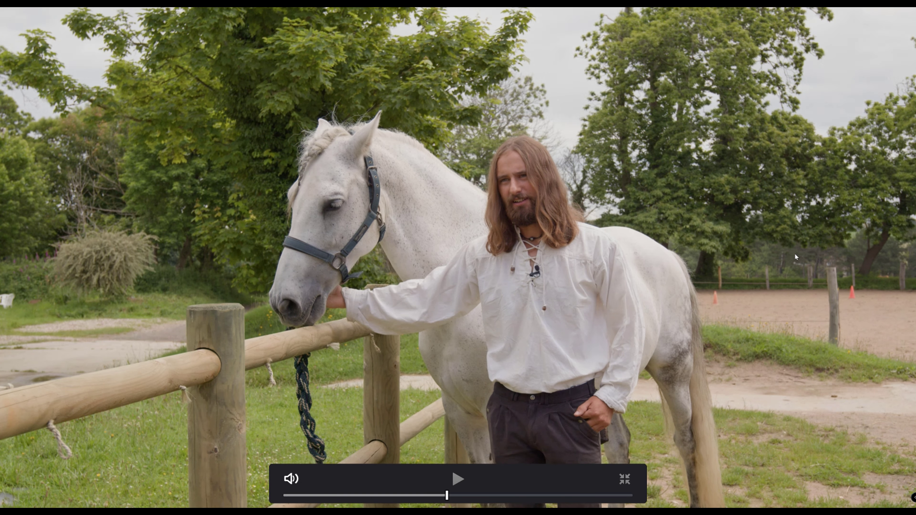
key(Escape)
drag(178, 477, 227, 477)
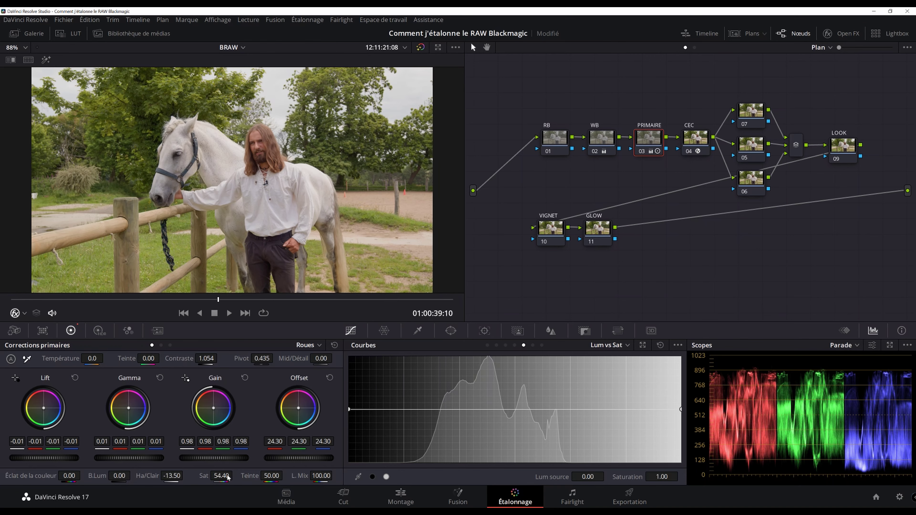
drag(68, 476, 62, 477)
drag(63, 477, 61, 476)
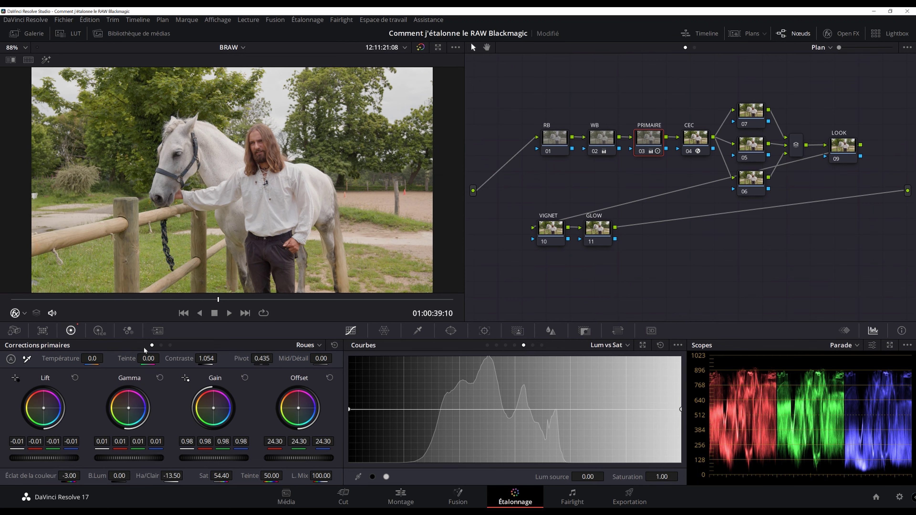
Lower the PRIMAIRE node's log Basses Lum wheel to -0.04 and check the image full screen.
click(170, 346)
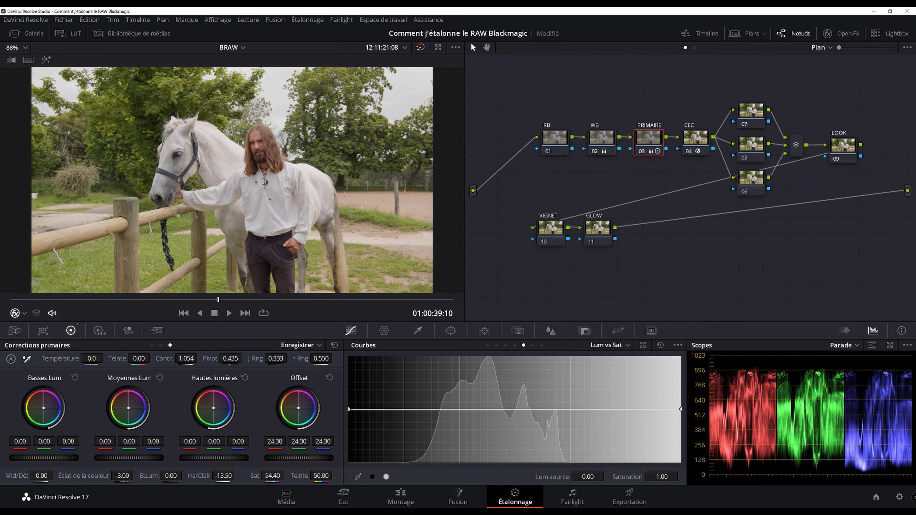
drag(44, 458, 39, 457)
key(ctrl+f)
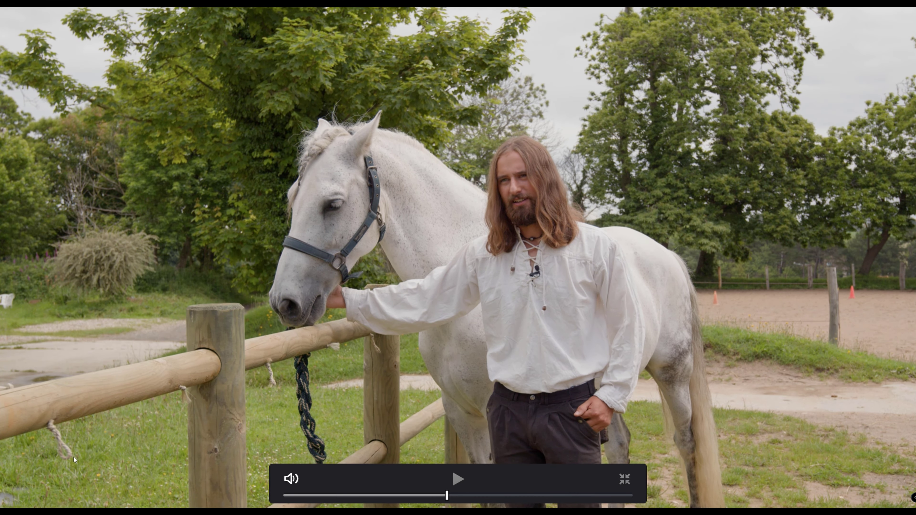
key(ctrl+f)
Raise the HDR Shadow zone's exposure to 0.06 on the PRIMAIRE node and check the image full screen.
click(100, 330)
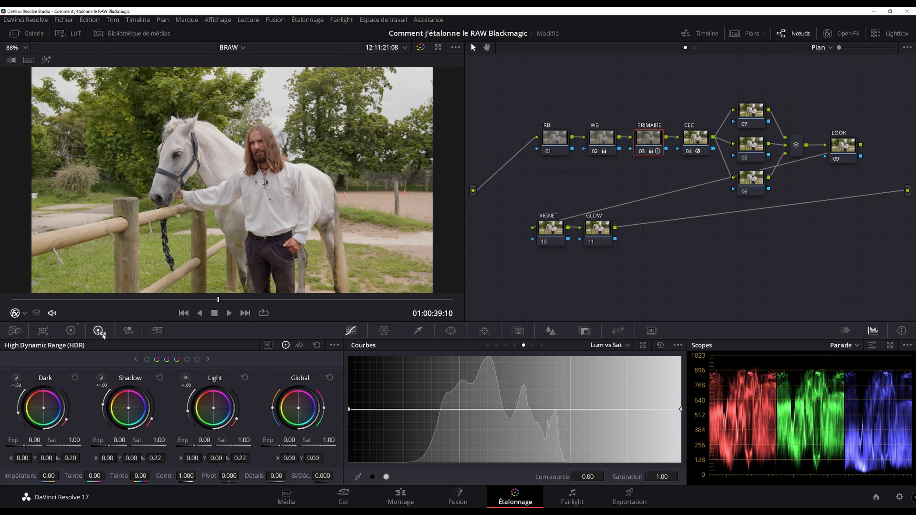
drag(119, 439, 125, 440)
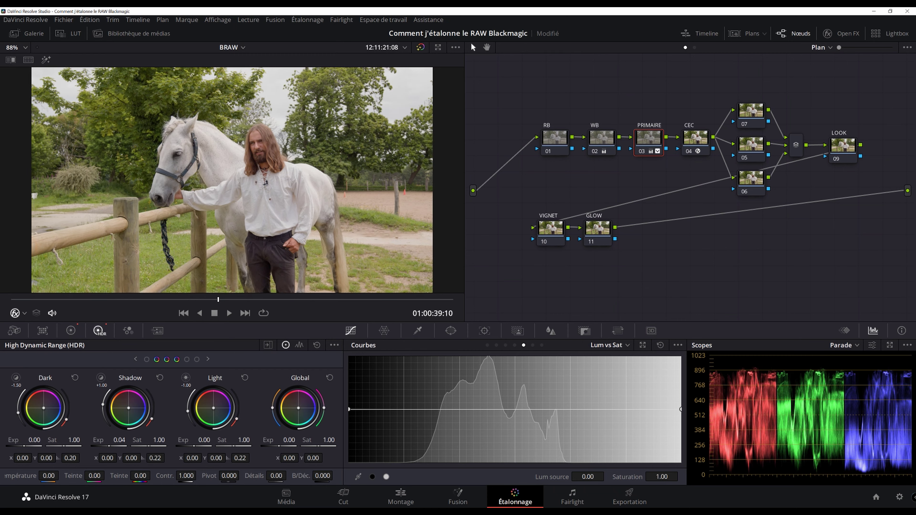
key(ctrl+f)
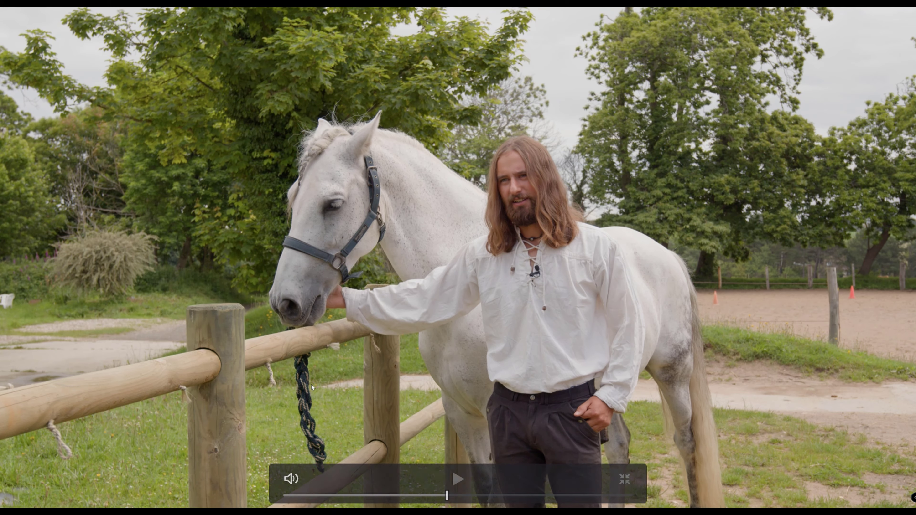
key(Escape)
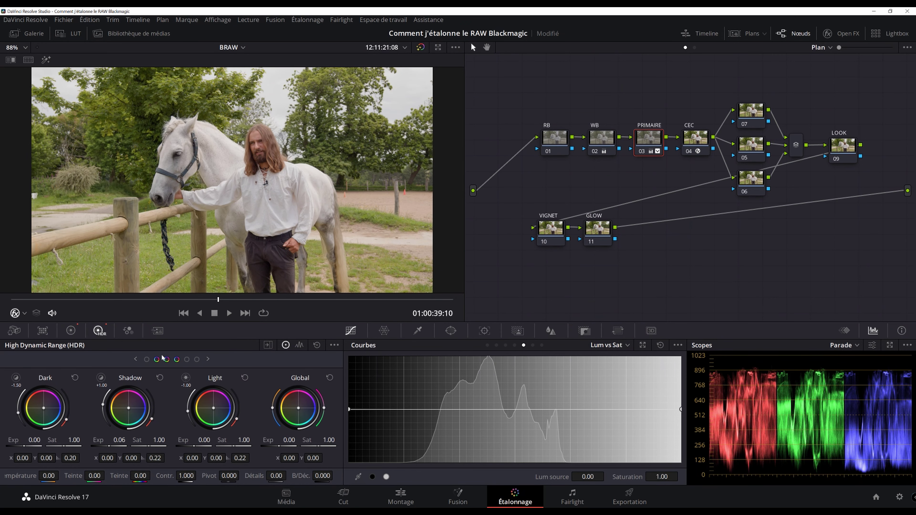
Set the PRIMAIRE node's contrast to 1.078, then slightly raise its Gamma and slightly lower its Lift.
click(71, 331)
drag(186, 358, 189, 358)
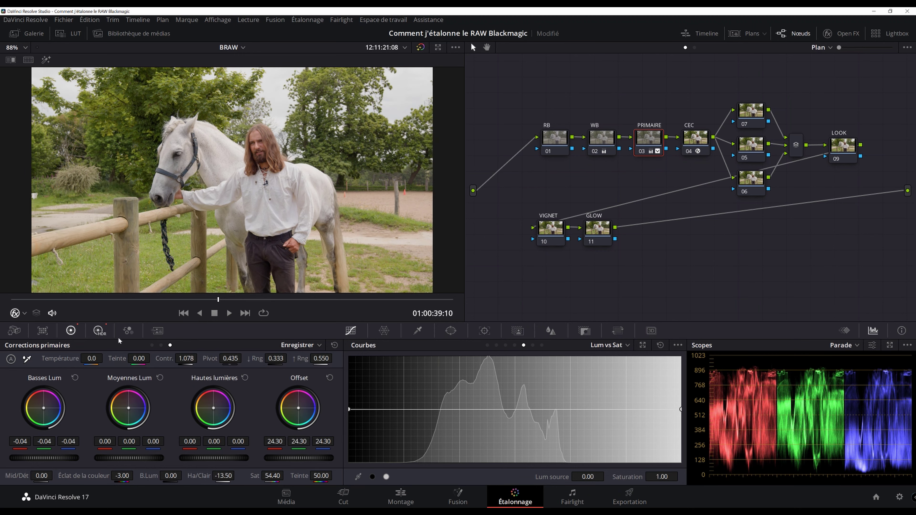
click(152, 346)
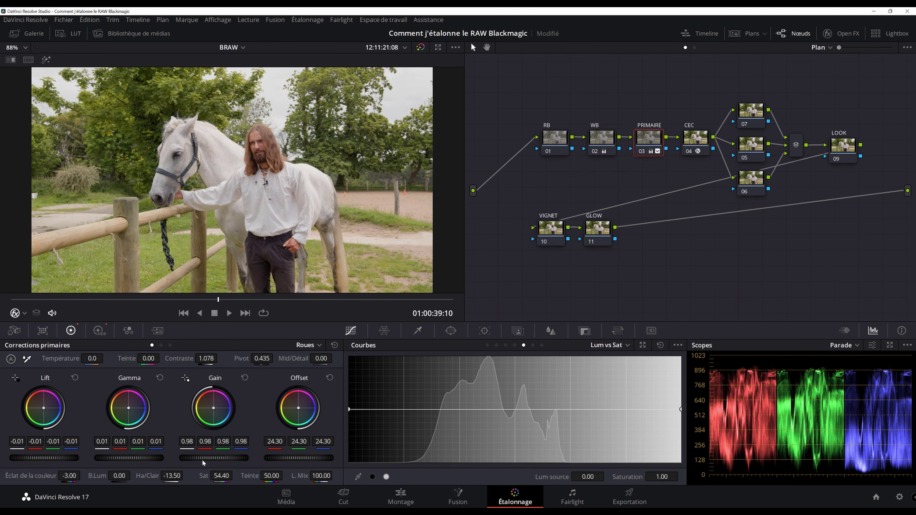
drag(125, 458, 128, 458)
drag(67, 458, 64, 457)
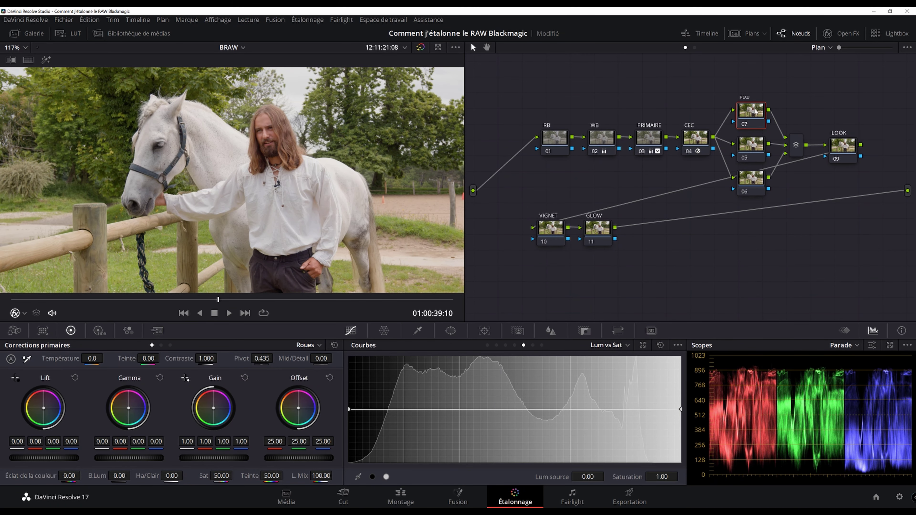
On the PEAU node, sample the skin of the man's face with the HSL qualifier and highlight the selection.
click(450, 330)
click(417, 330)
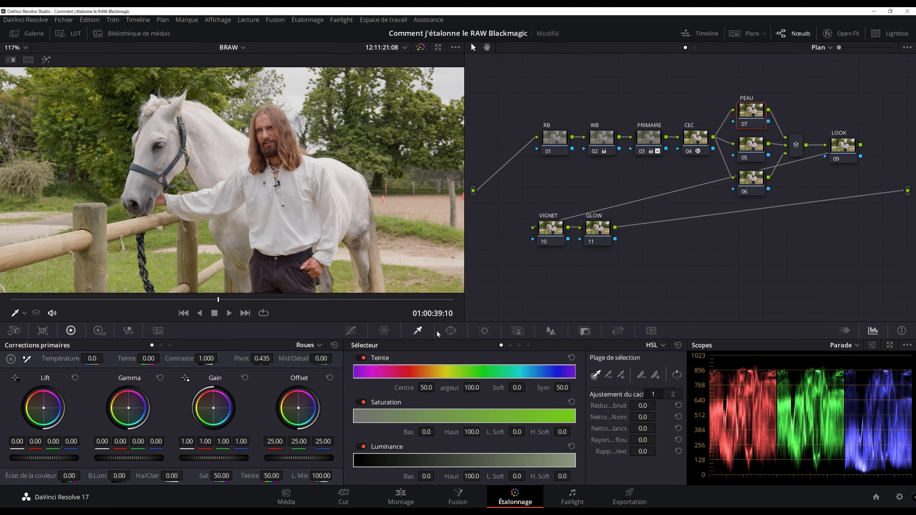
scroll(261, 112, up, 3)
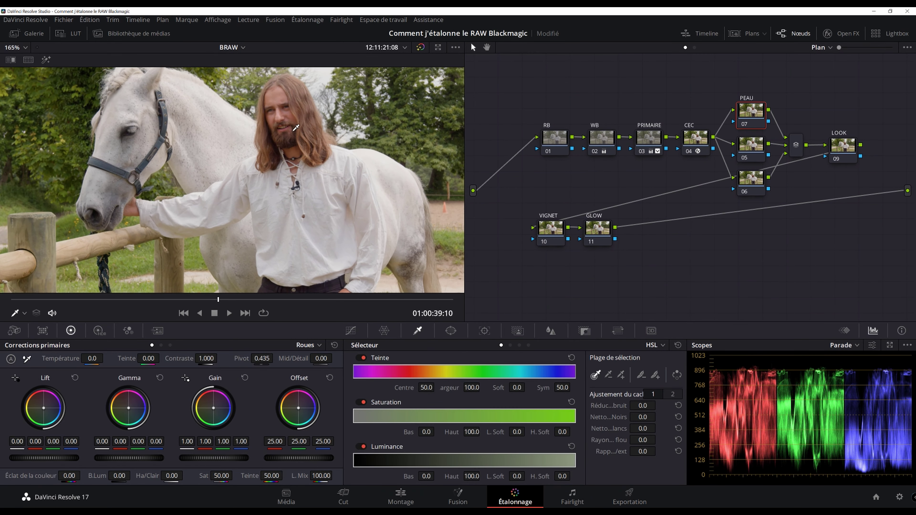
drag(293, 131, 274, 153)
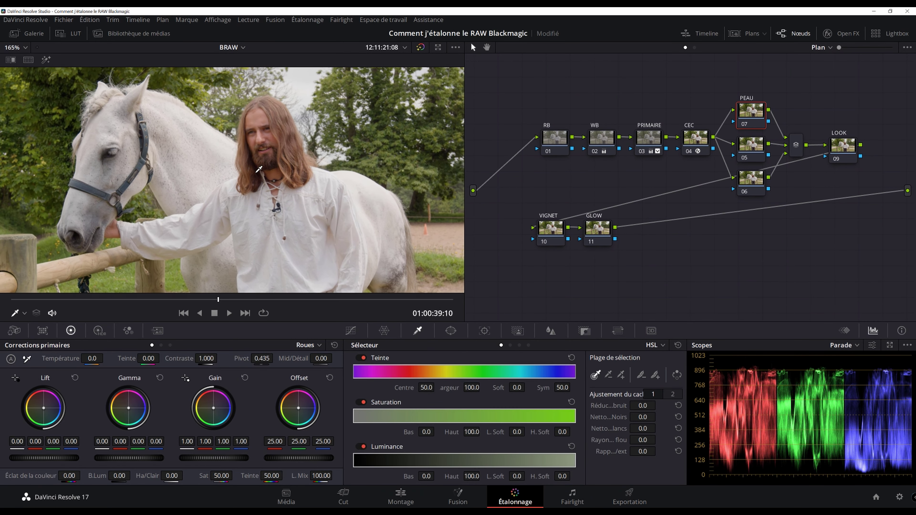
click(267, 115)
key(shift+h)
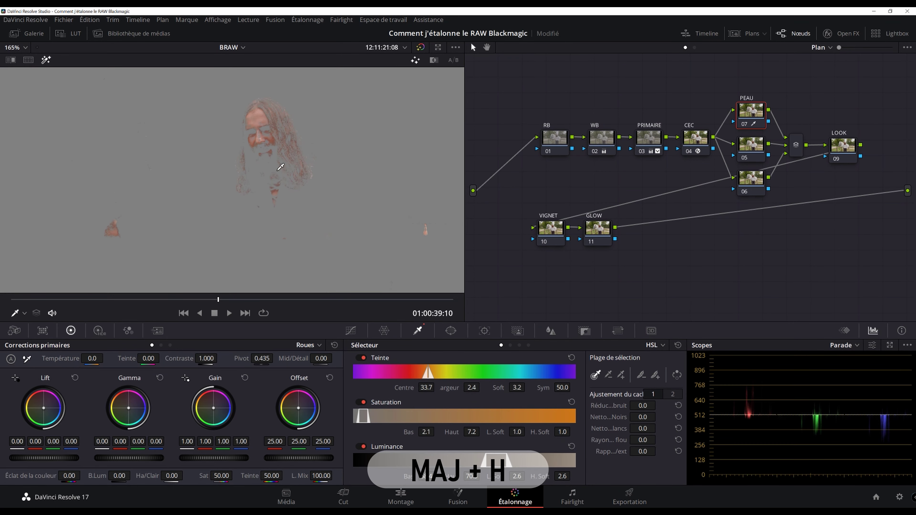
click(266, 116)
Refine the skin key with noise reduction 7.5, blur radius 6.6, saturation range 3.7 to 6.4 and luminance range 59.7 to 68.9.
scroll(266, 116, down, 3)
drag(642, 406, 659, 405)
drag(658, 439, 658, 439)
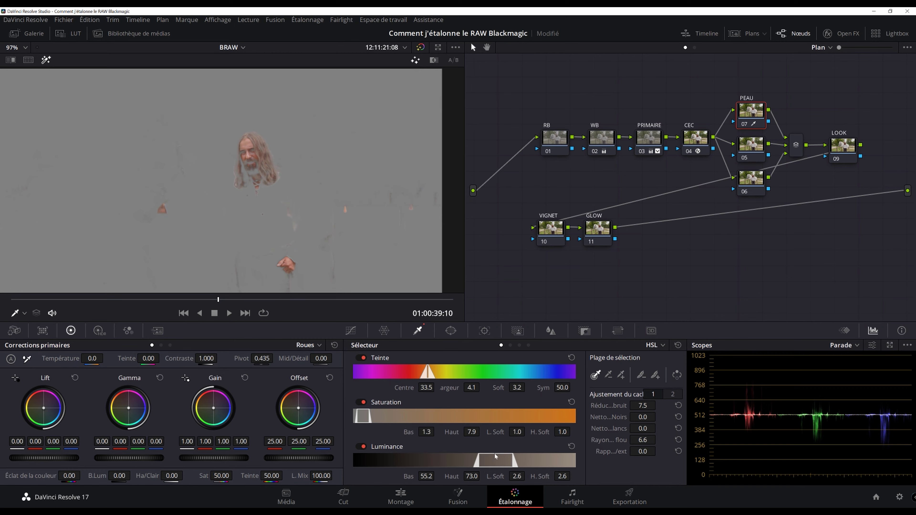
scroll(255, 160, up, 4)
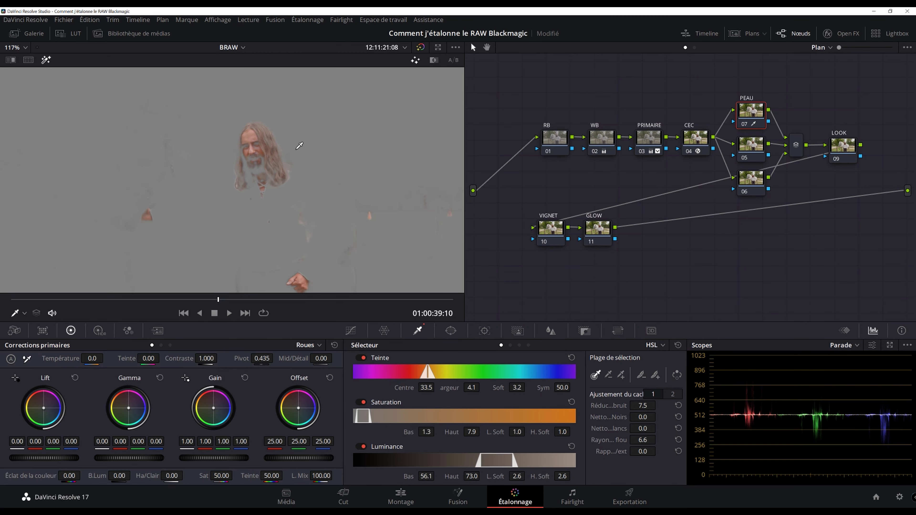
drag(479, 462, 487, 462)
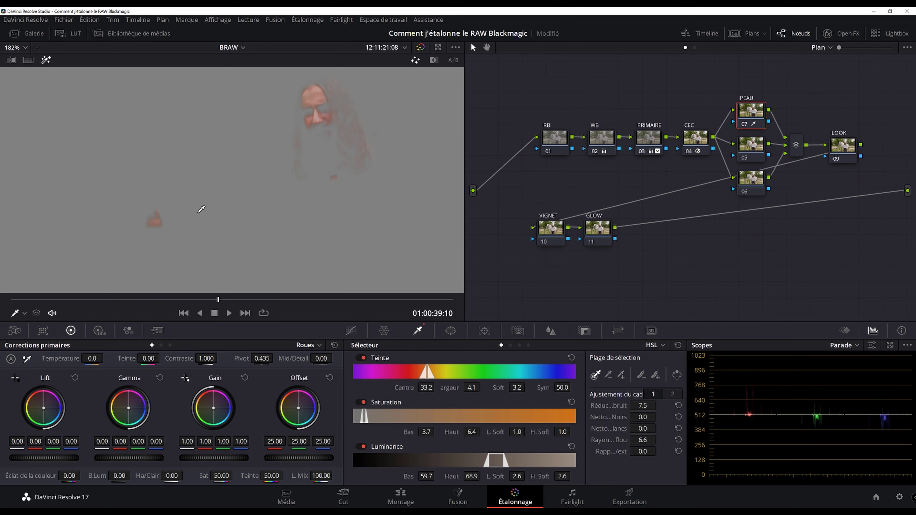
Inspect the skin key on the man's face and hands by switching the selection highlight on and off.
key(shift+h)
key(shift+h)
drag(381, 222, 121, 101)
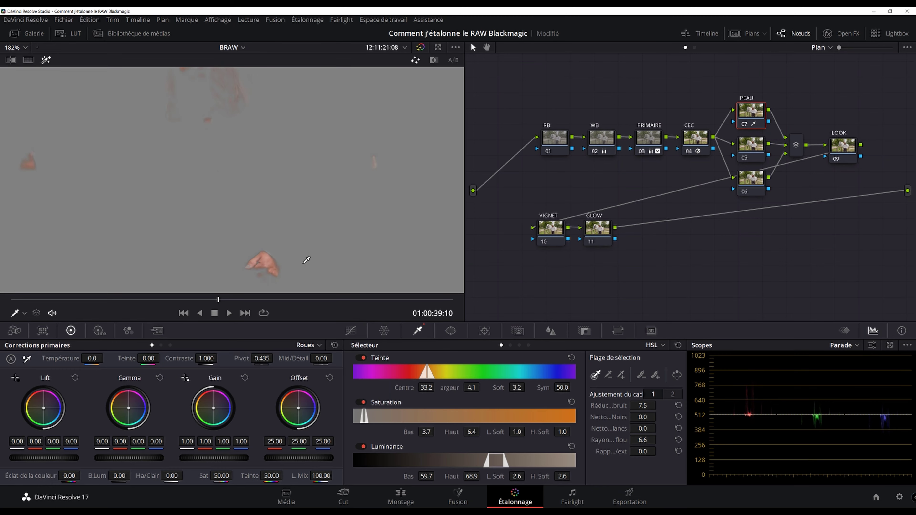
key(shift+h)
key(shift+h)
key(shift+h)
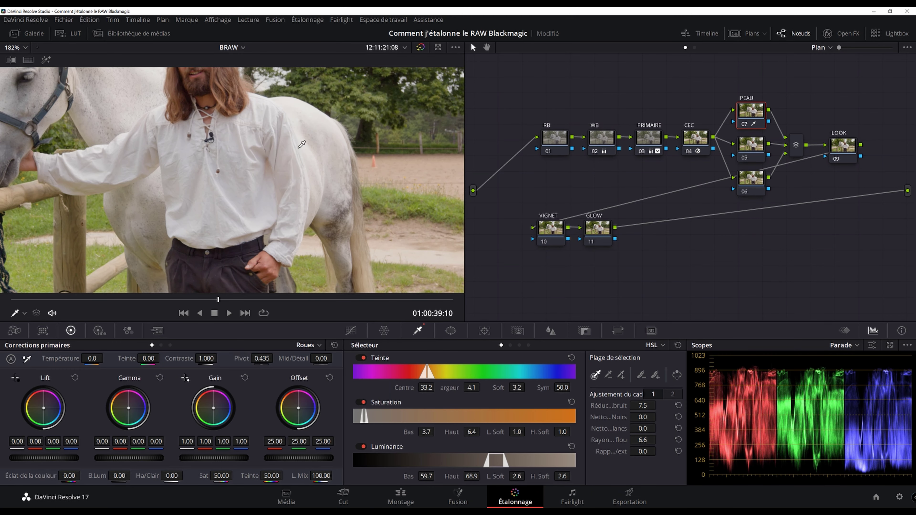
drag(299, 148, 341, 318)
key(shift+h)
key(shift+h)
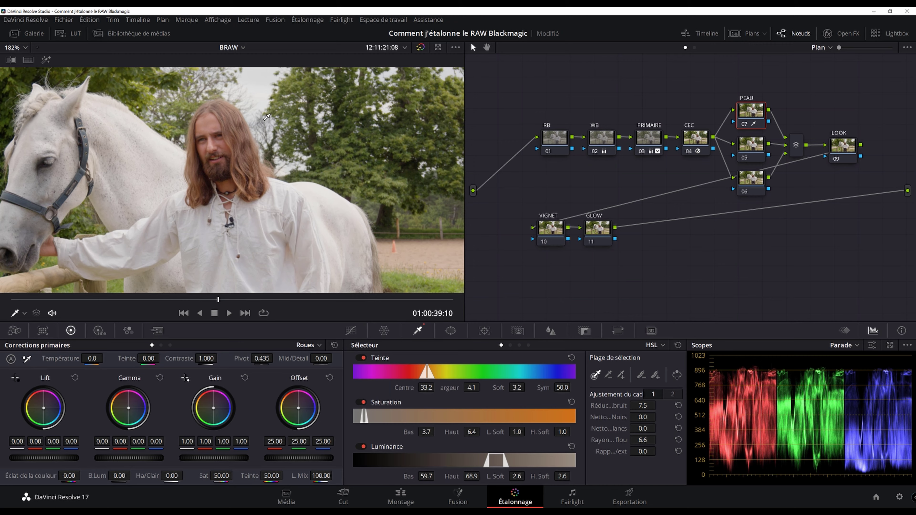
scroll(267, 118, up, 4)
key(shift+h)
key(shift+h)
scroll(343, 185, down, 3)
scroll(343, 185, down, 3)
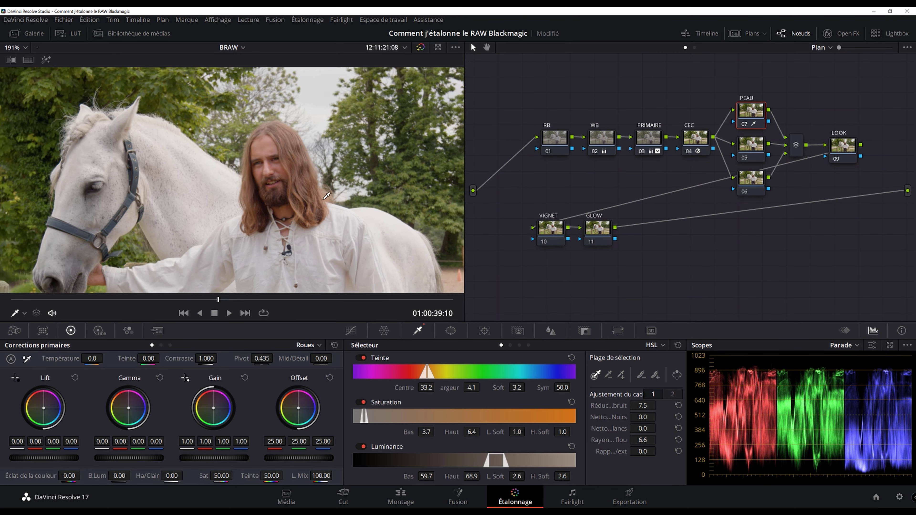
scroll(284, 161, down, 4)
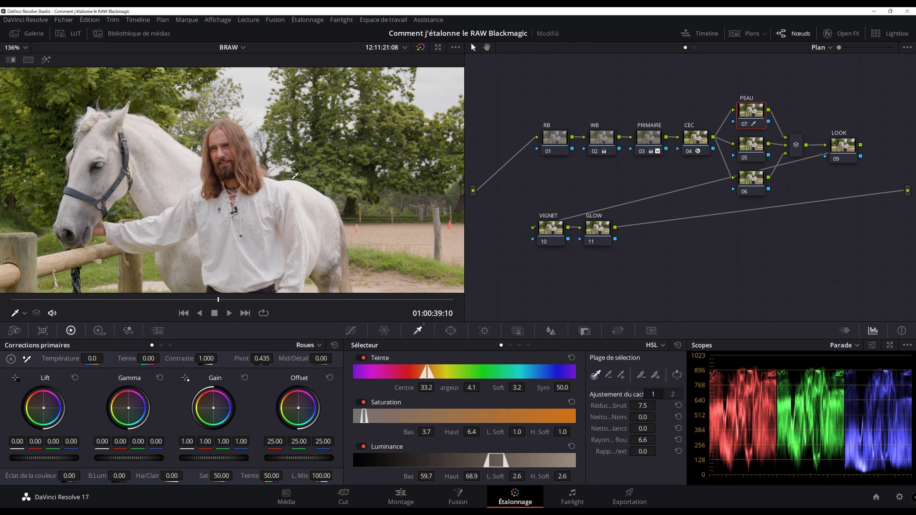
Open the floating scopes with the vectorscope and highlight the skin selection, with the man's face viewed up close.
key(ctrl+shift+w)
key(shift+h)
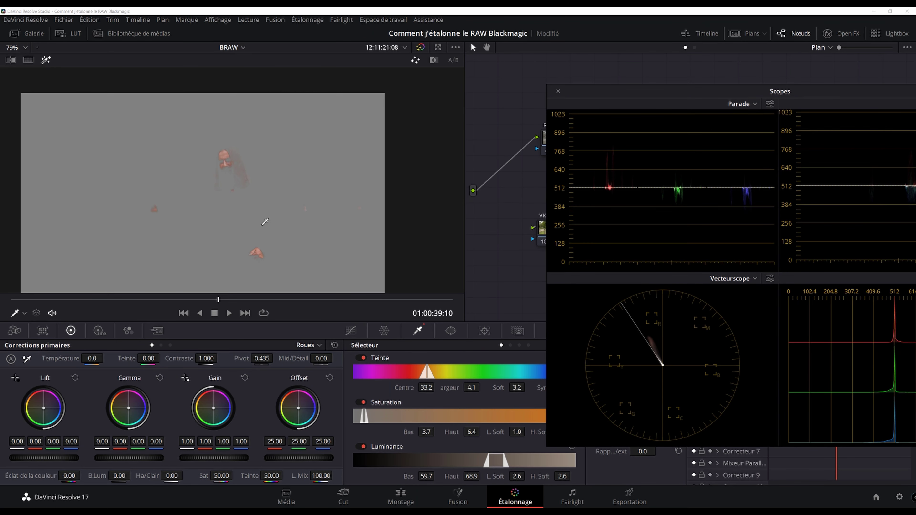
scroll(235, 180, up, 2)
scroll(271, 174, up, 4)
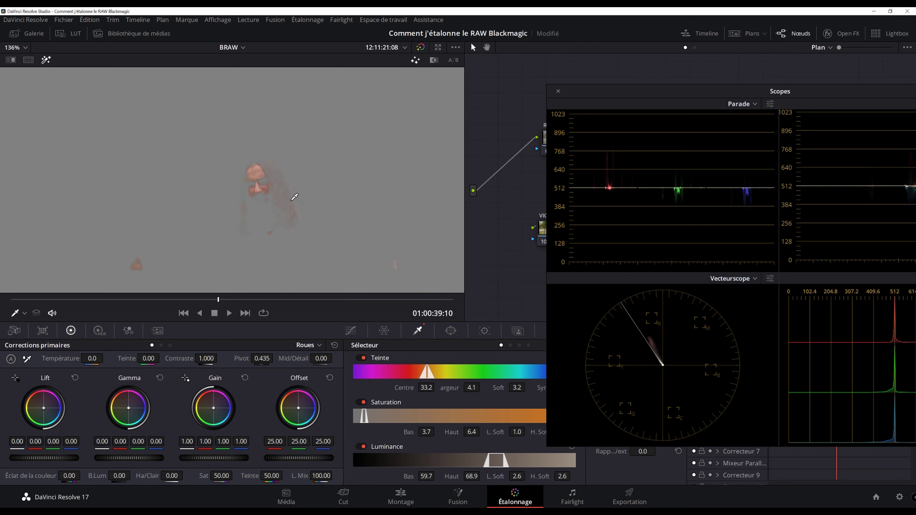
scroll(270, 175, up, 1)
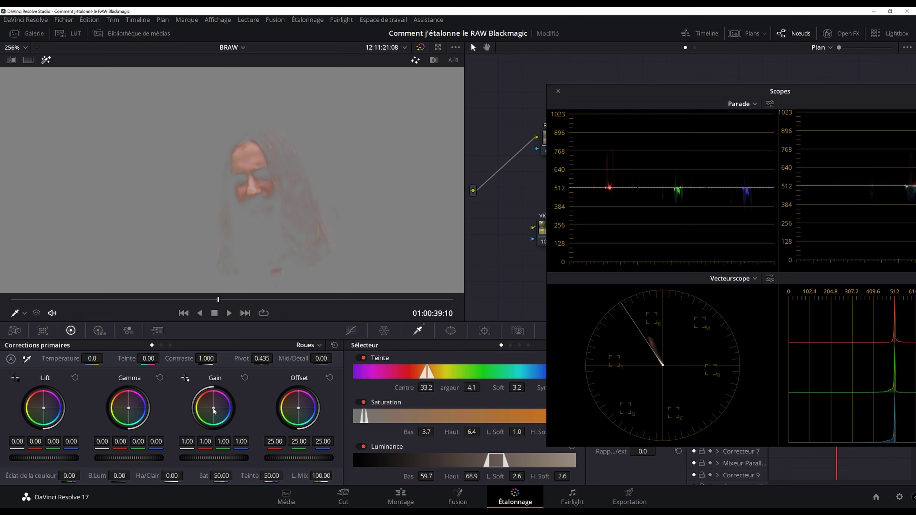
Set the keyed skin's Gain to red 0.99, green 1.01, blue 0.97 and Offset to 24.62, 25.03, 24.75, and close the floating scopes.
drag(213, 408, 211, 407)
drag(298, 408, 297, 407)
key(shift+h)
scroll(284, 257, up, 3)
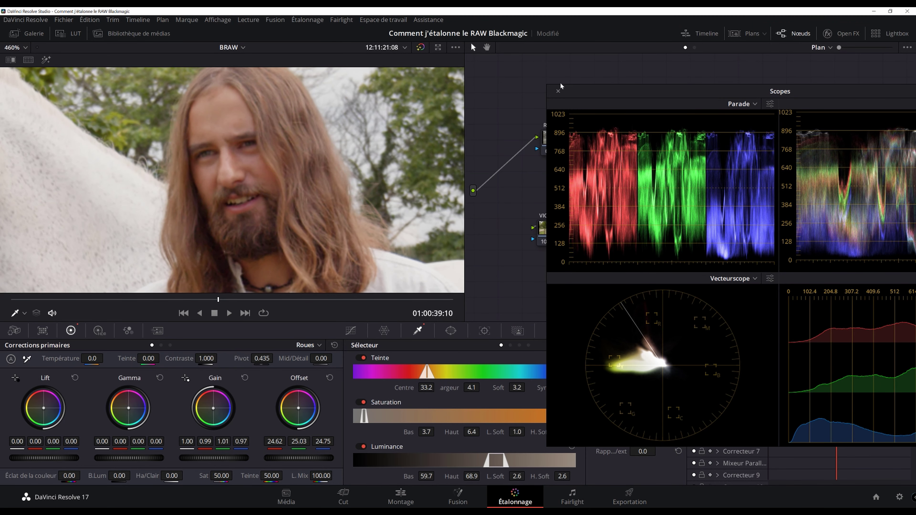
click(557, 91)
scroll(308, 177, down, 3)
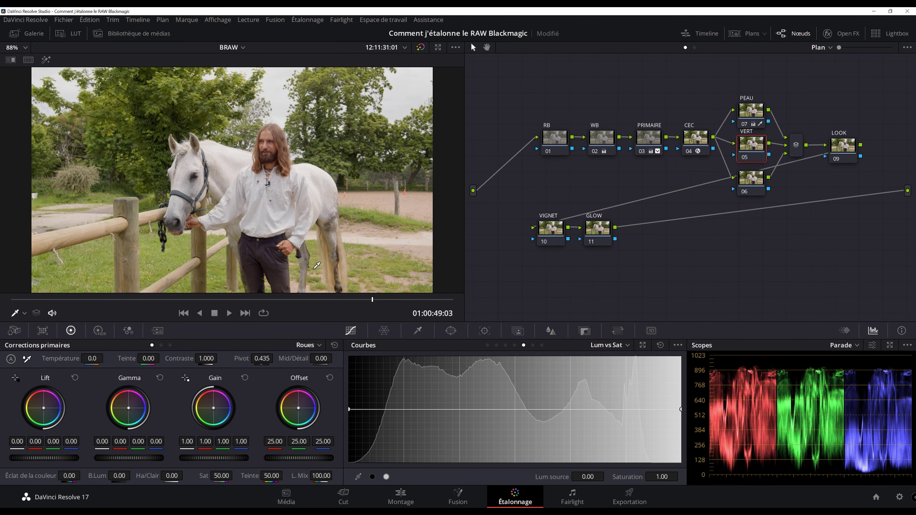
On the VERT node, shift the yellow range with the Hue vs Hue curve, source hue 316.00 and hue change -6.25.
click(496, 345)
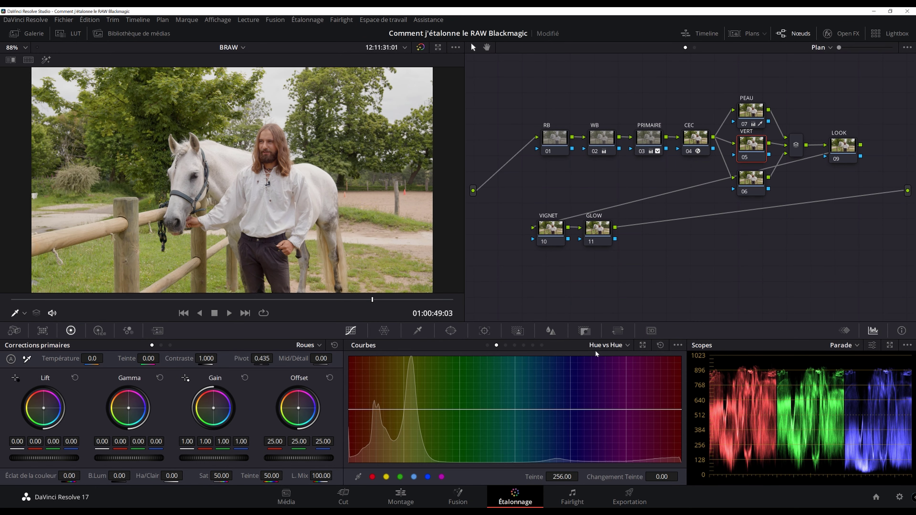
click(387, 477)
drag(621, 471, 680, 475)
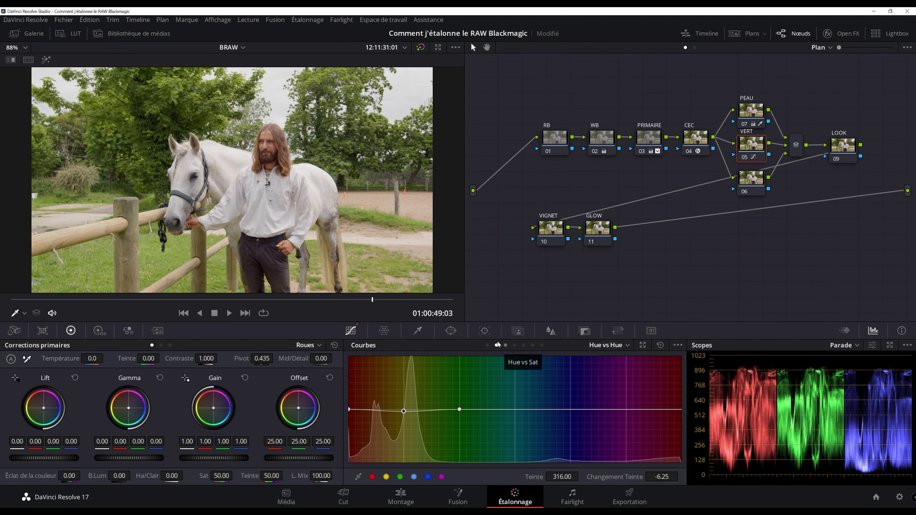
On the VERT node, adjust the luminance gain of the yellow range with the Hue vs Lum curve.
click(505, 346)
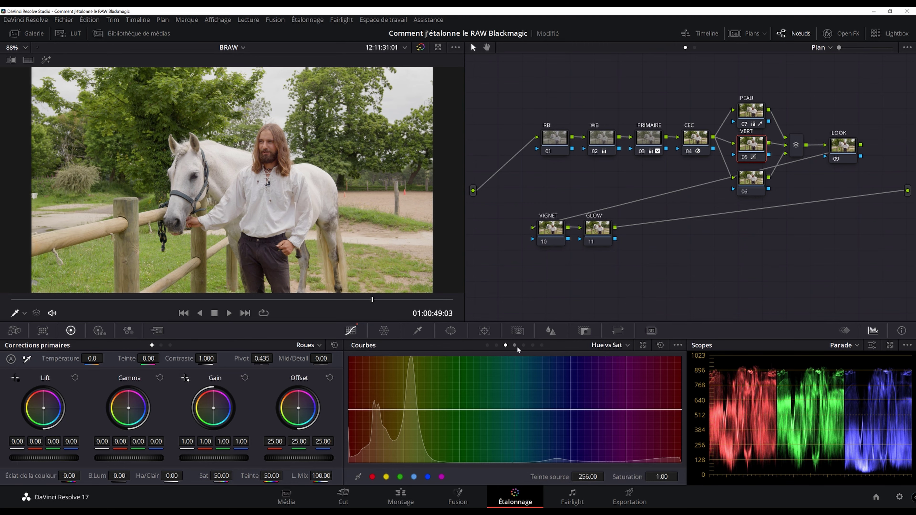
click(515, 345)
click(386, 476)
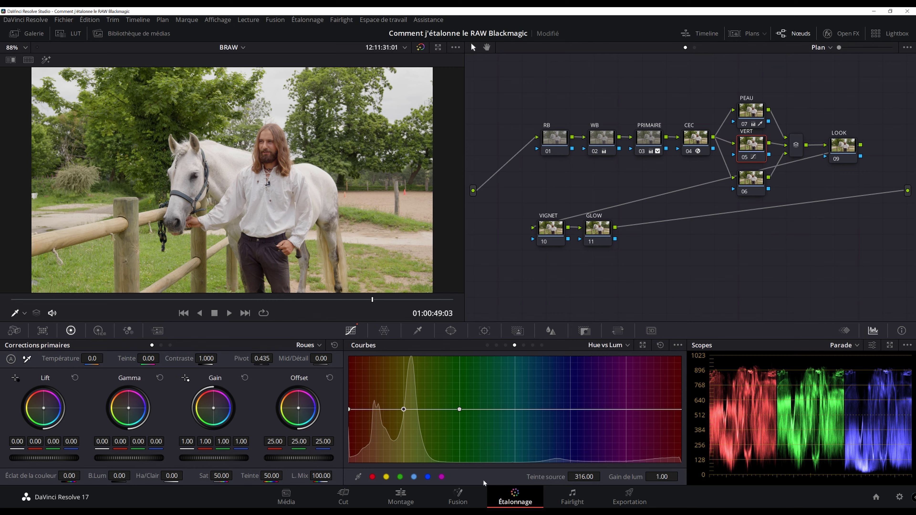
mouse_move(670, 477)
mouse_down()
mouse_move(653, 477)
mouse_move(681, 478)
mouse_up()
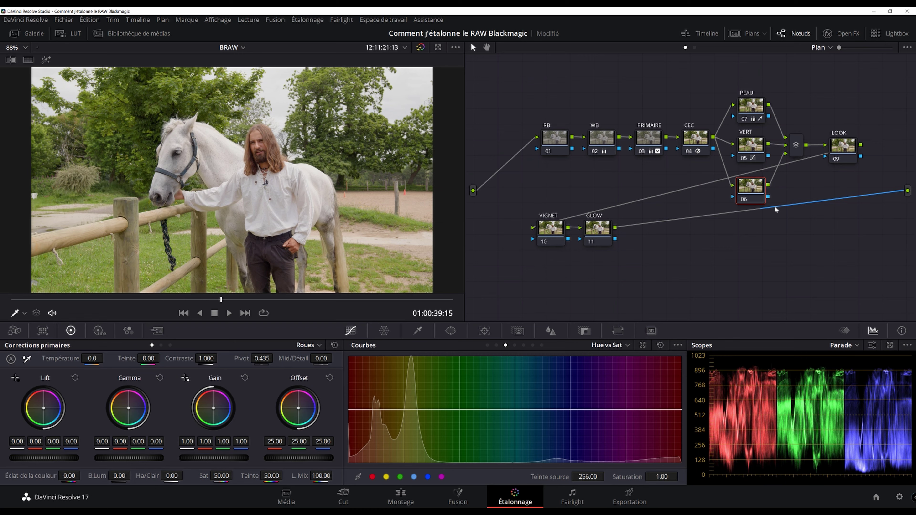
Label node 06 IR below the VERT node and desaturate the darkest tones on its Lum vs Sat curve.
drag(762, 194, 760, 189)
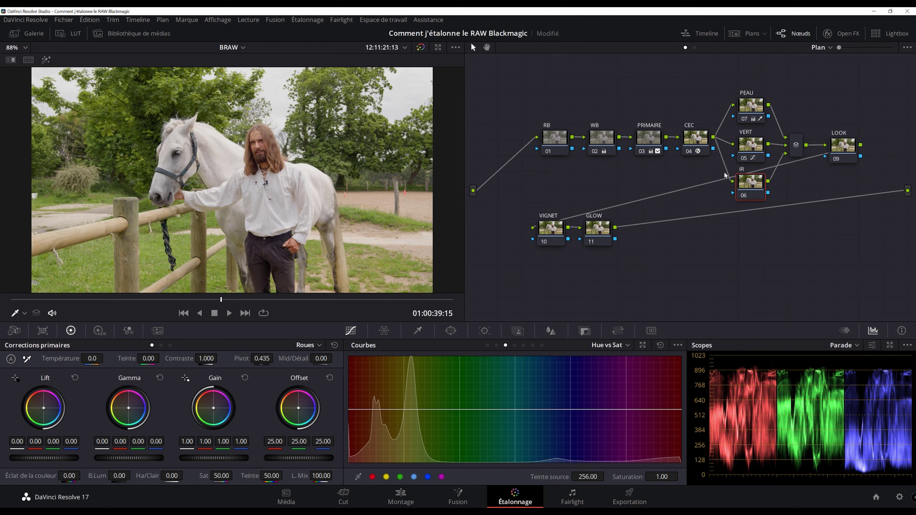
click(523, 345)
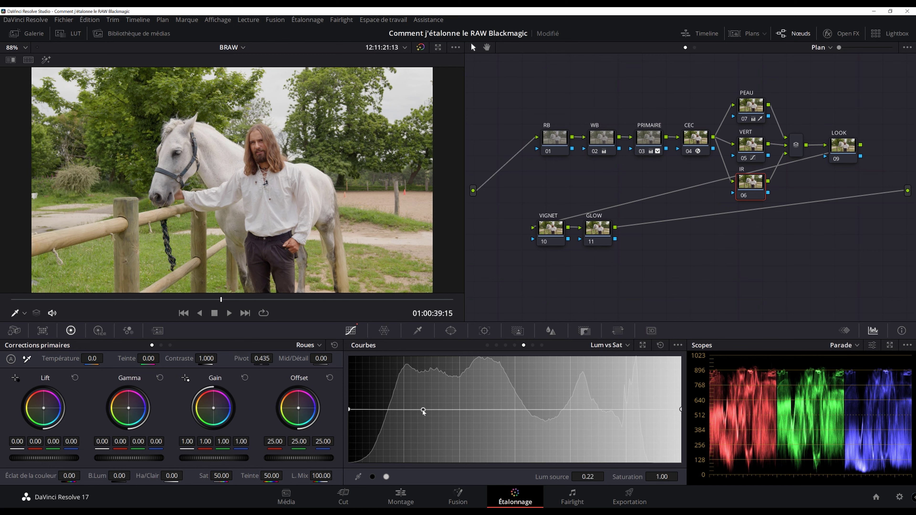
drag(349, 411, 324, 469)
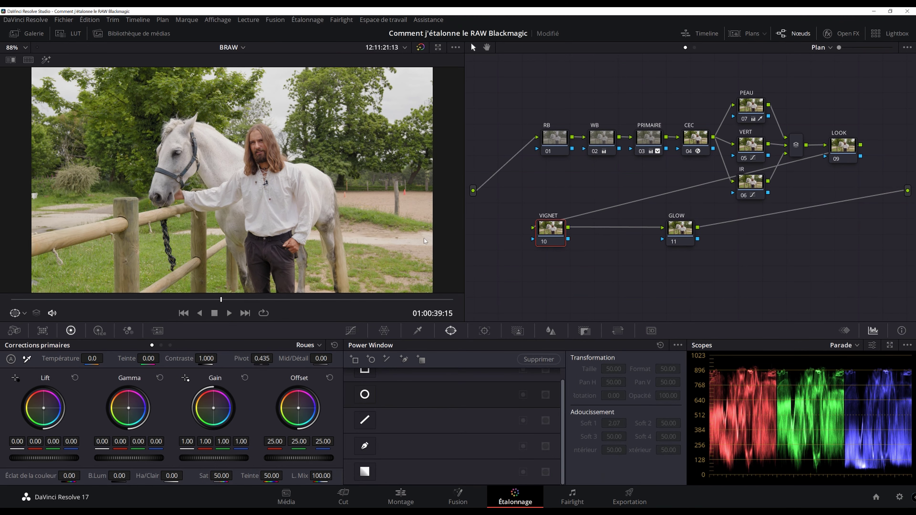
Add a circular Power Window around the man on the VIGNET node, with size 52.80, aspect 56.02 and softness 20.22.
click(364, 394)
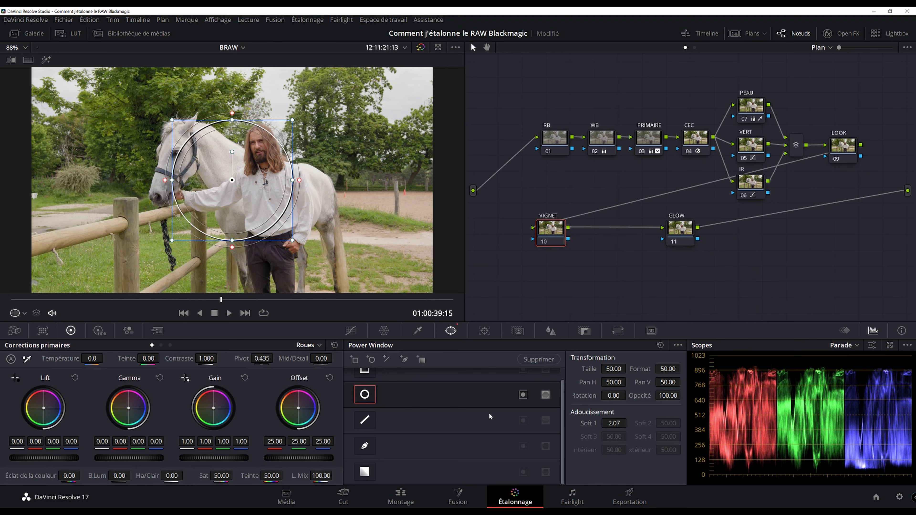
scroll(491, 417, up, 1)
drag(232, 180, 263, 168)
drag(262, 229, 263, 242)
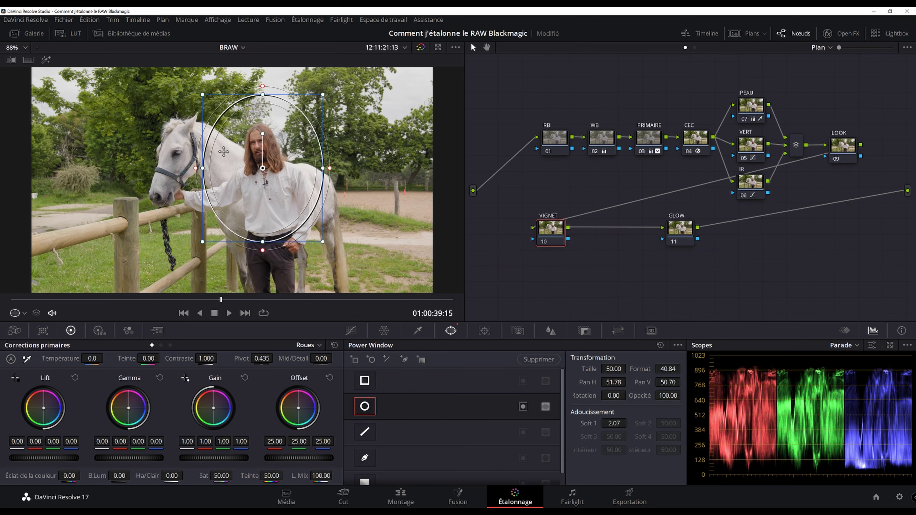
drag(202, 168, 179, 168)
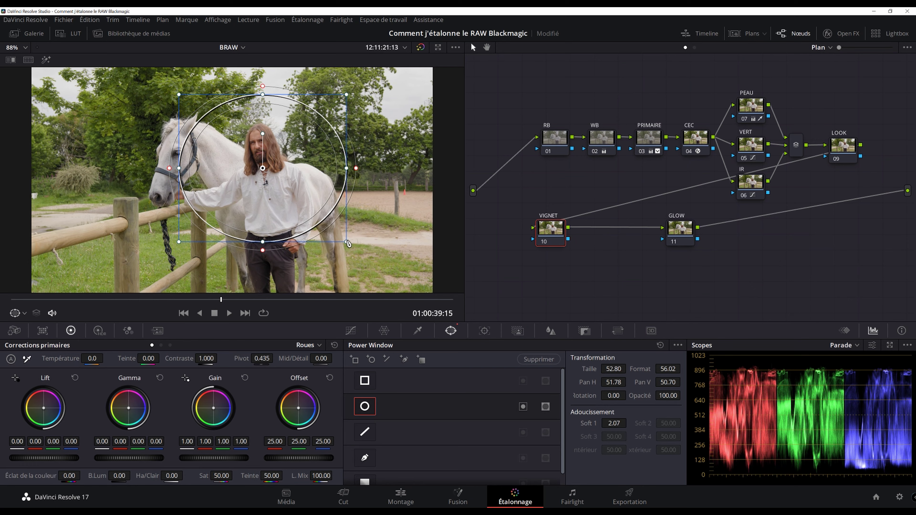
drag(263, 250, 266, 265)
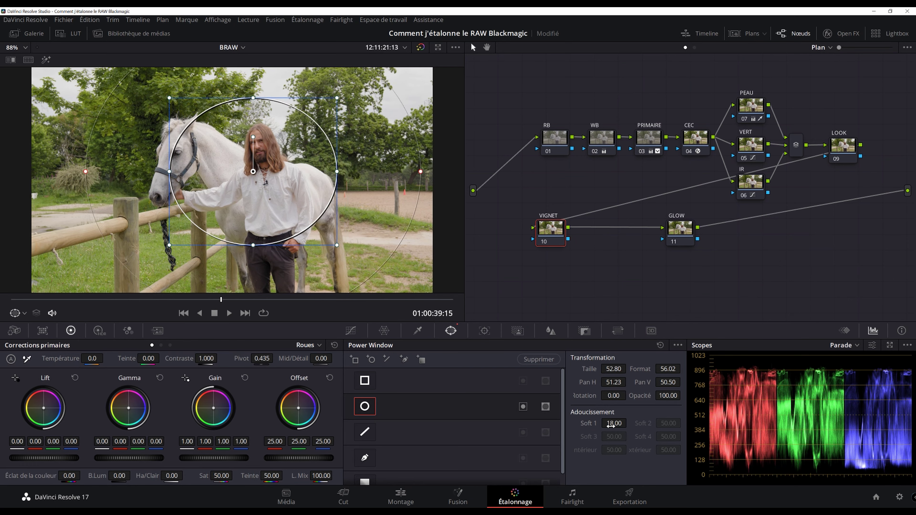
drag(610, 426, 619, 426)
drag(279, 187, 277, 183)
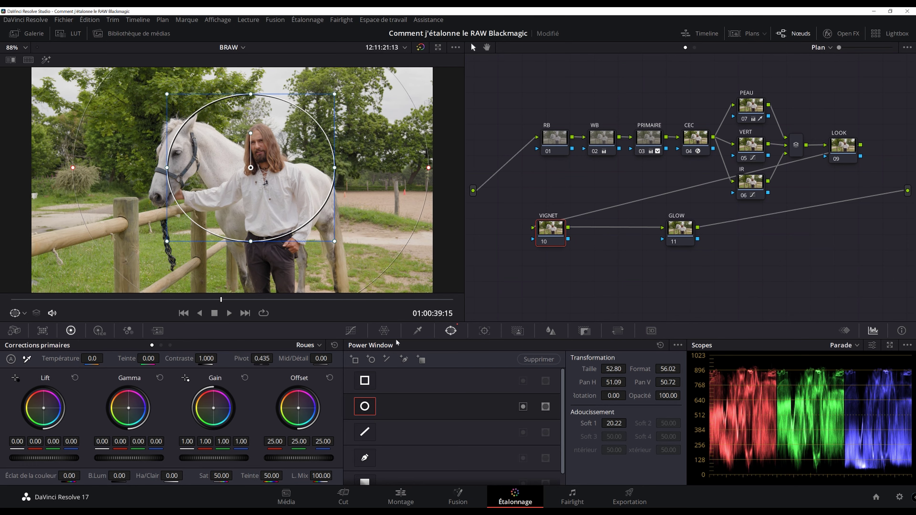
Shape the VIGNET node's custom curve with a highlight point and a shadow point, checking the image full screen.
click(351, 330)
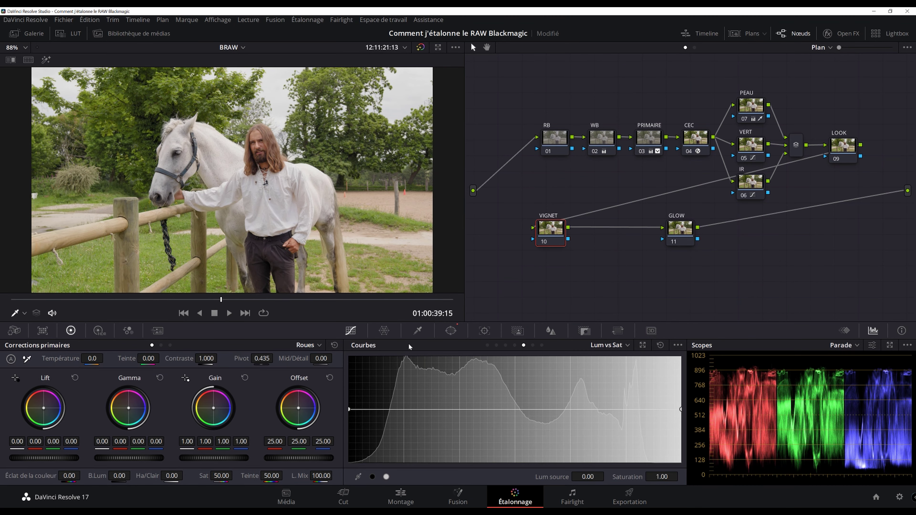
click(487, 345)
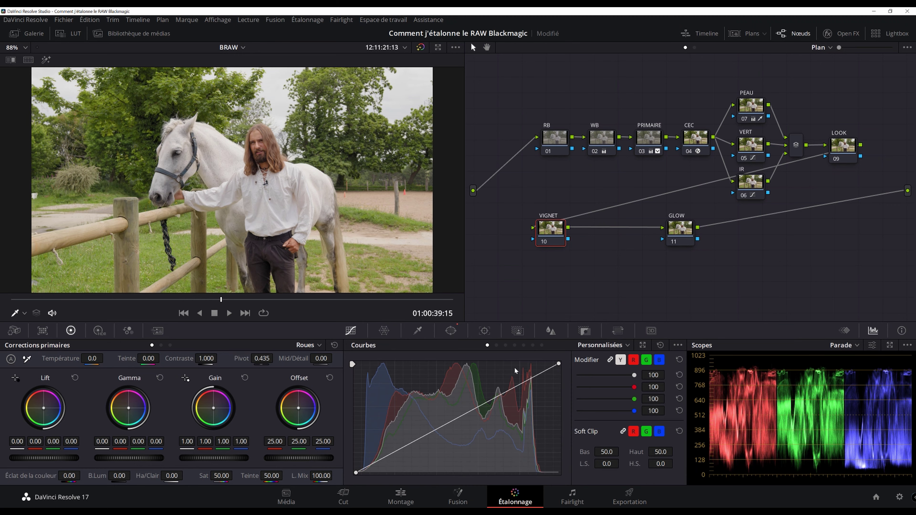
click(495, 397)
drag(496, 399, 495, 398)
drag(400, 448, 405, 446)
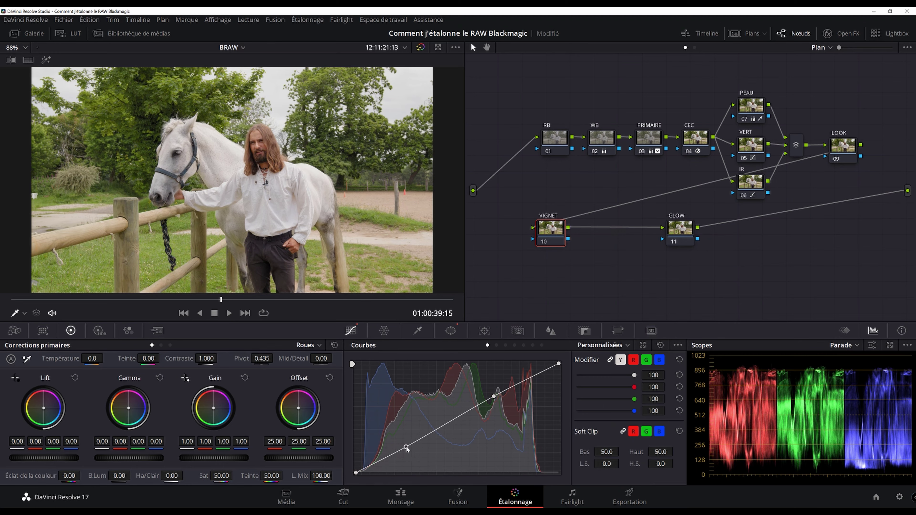
key(ctrl+f)
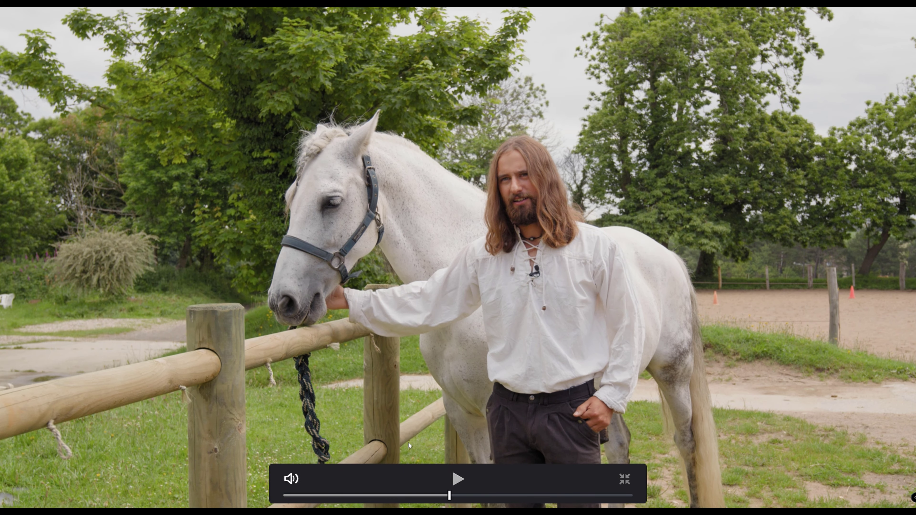
key(Escape)
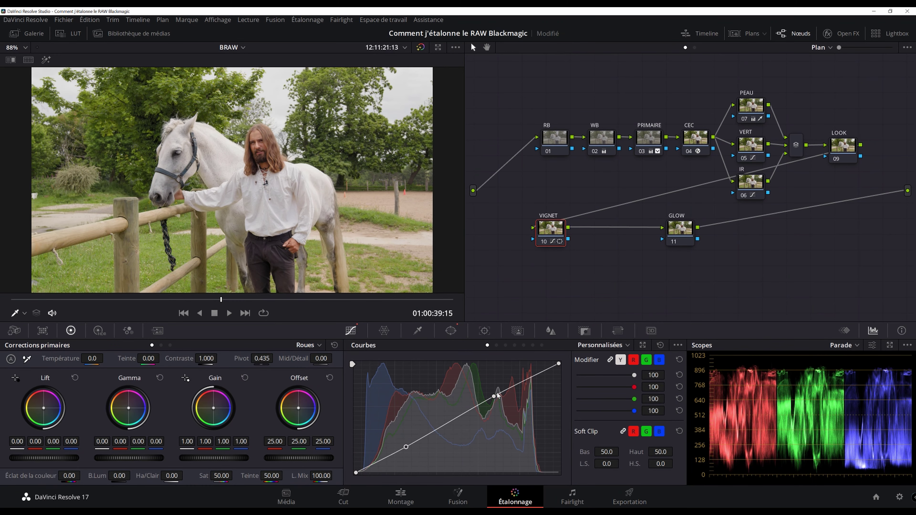
drag(494, 396, 495, 397)
Add an outside node after VIGNET, adjust the midtones on its custom curve and check the image full screen.
key(alt+o)
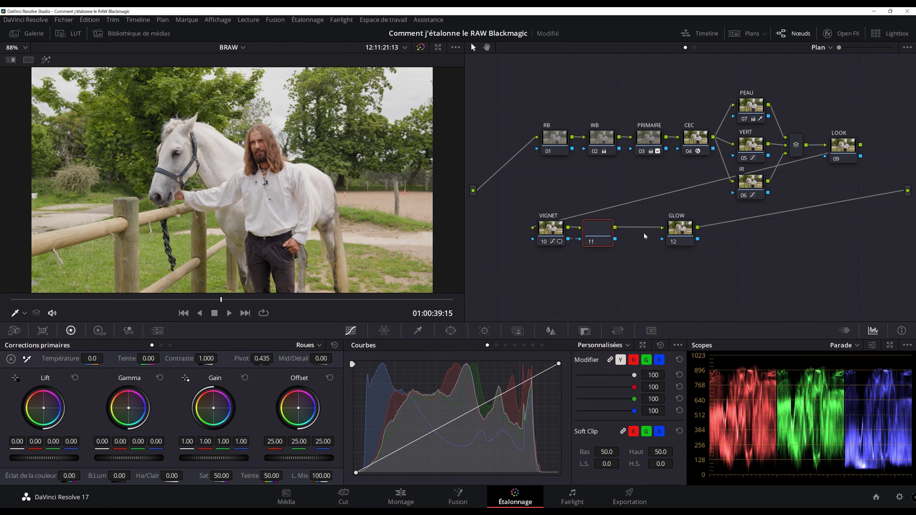
click(450, 331)
click(352, 331)
click(453, 424)
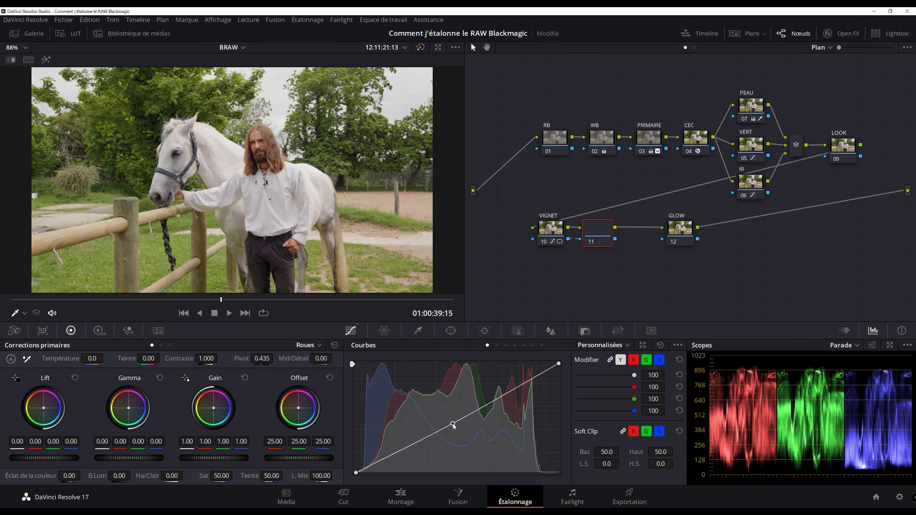
drag(453, 424, 446, 427)
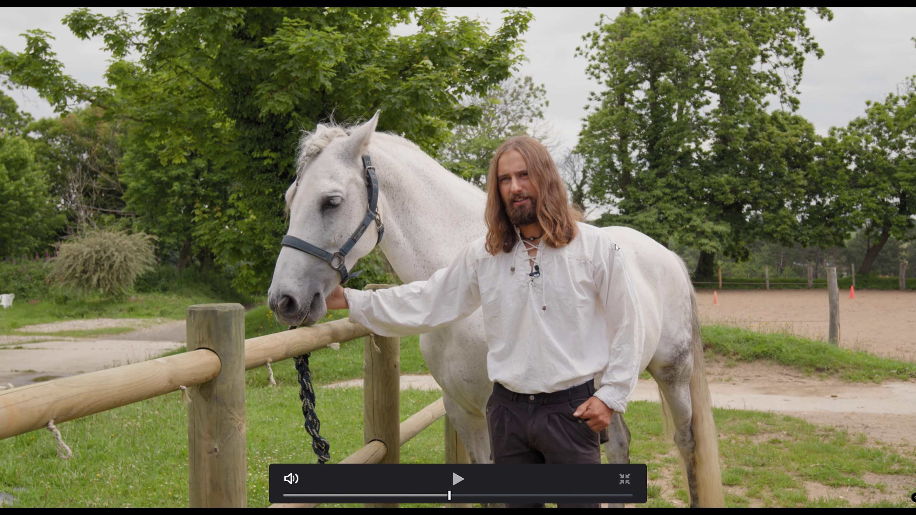
key(Escape)
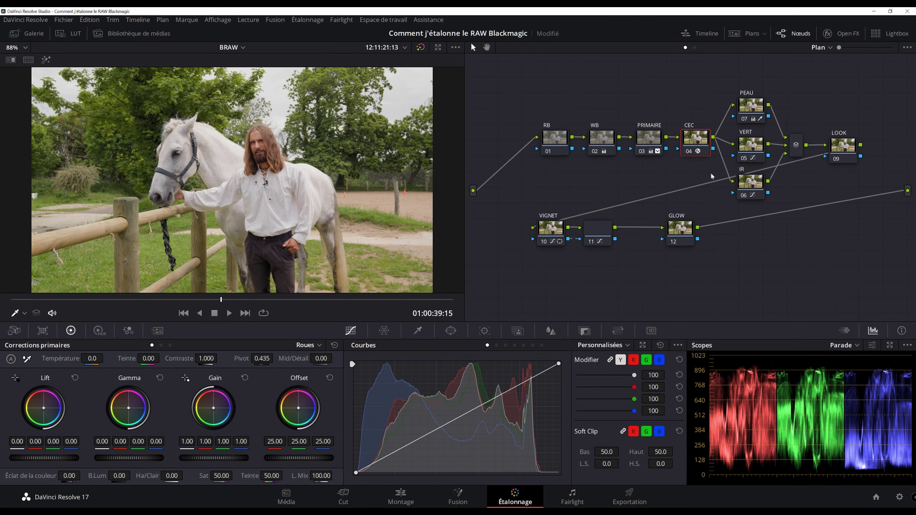
Review the grade full screen and fine-tune the colour boost (Éclat de la couleur) on the PRIMAIRE node.
key(ctrl+f)
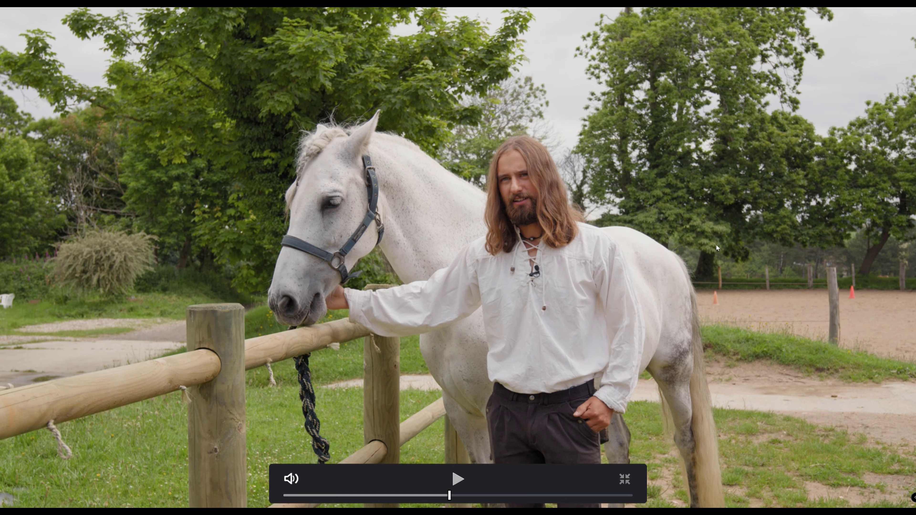
key(Escape)
click(660, 145)
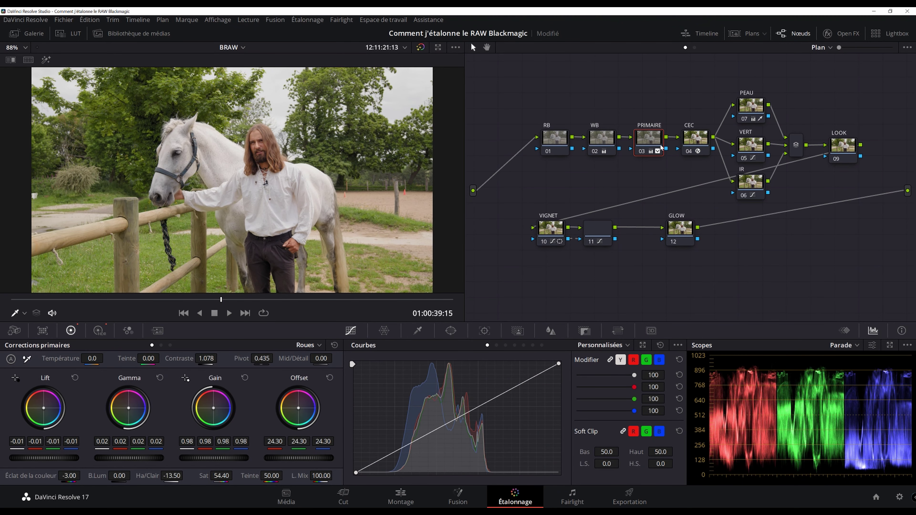
drag(69, 475, 68, 475)
Apply the Lueur diffuse effect to the GLOW node, with brightness threshold 0.000 and blend mode Lumière tamisée.
click(680, 228)
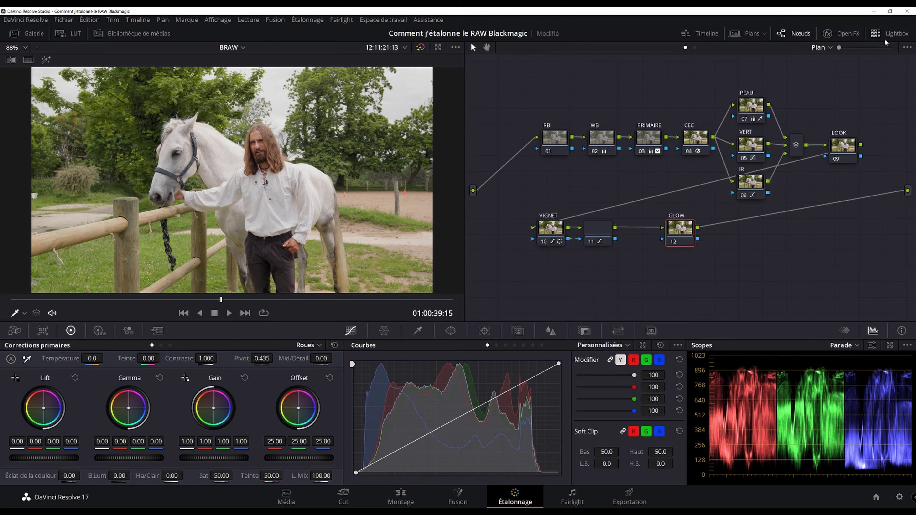
click(850, 39)
scroll(835, 208, down, 5)
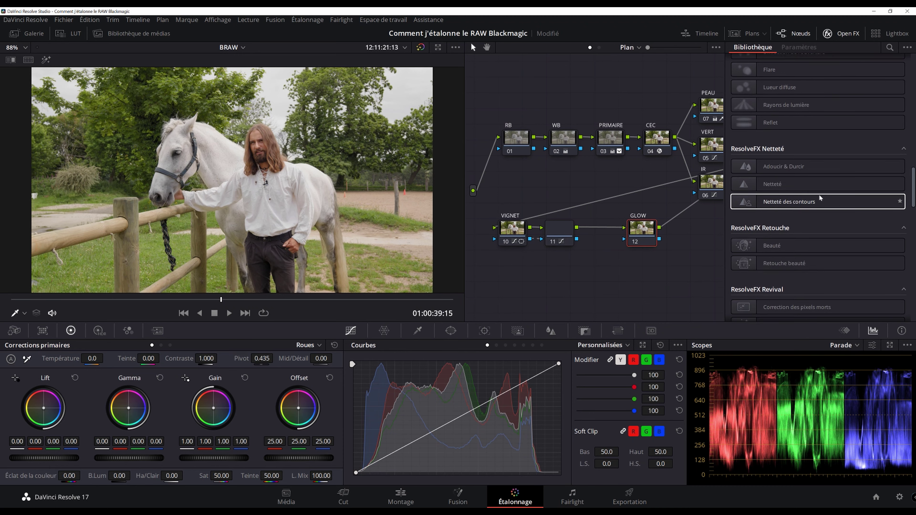
scroll(820, 194, up, 3)
drag(795, 170, 642, 228)
drag(833, 87, 789, 88)
click(817, 250)
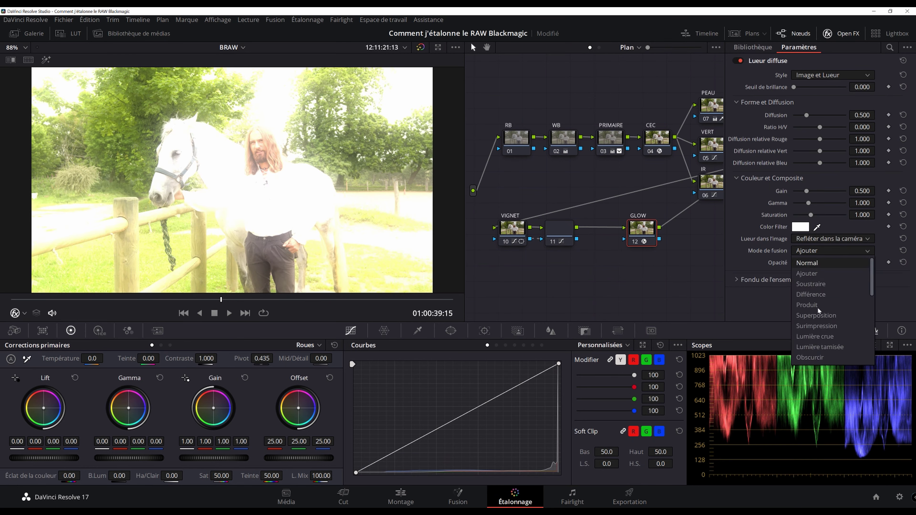
click(819, 347)
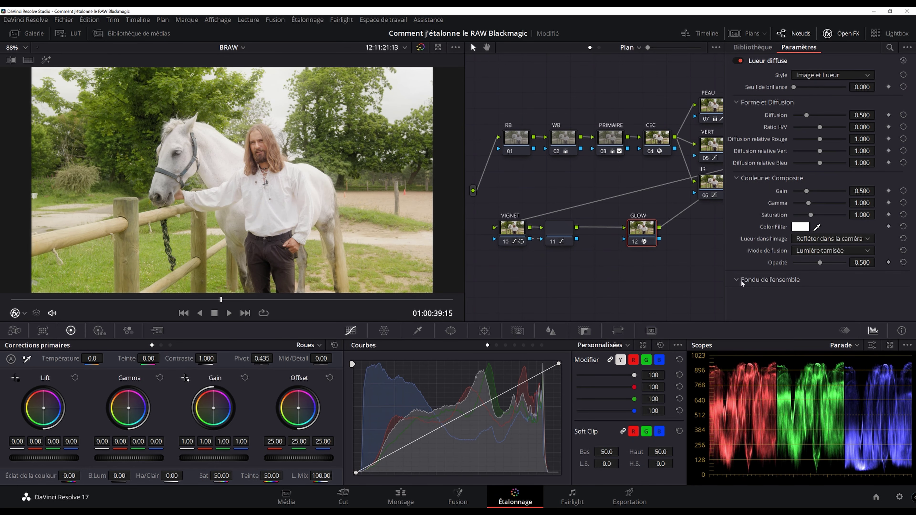
Set the glow's brightness threshold to 0.165, diffusion to 0.202 and overall Fondu to 0.175, checking the image full screen.
click(818, 292)
drag(806, 114, 797, 116)
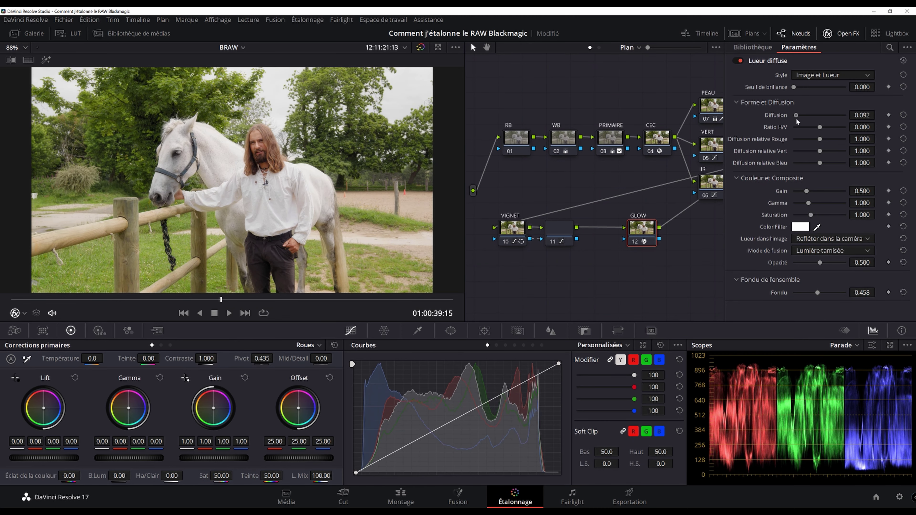
key(ctrl+f)
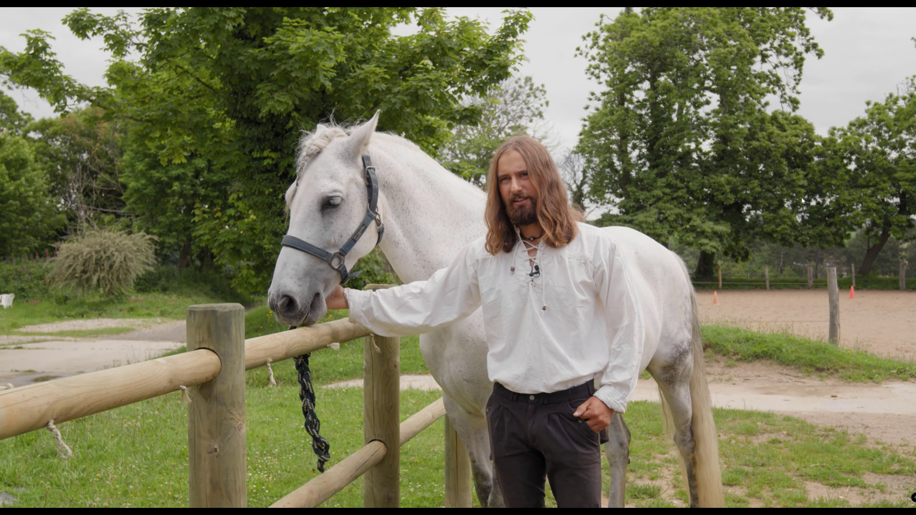
key(Escape)
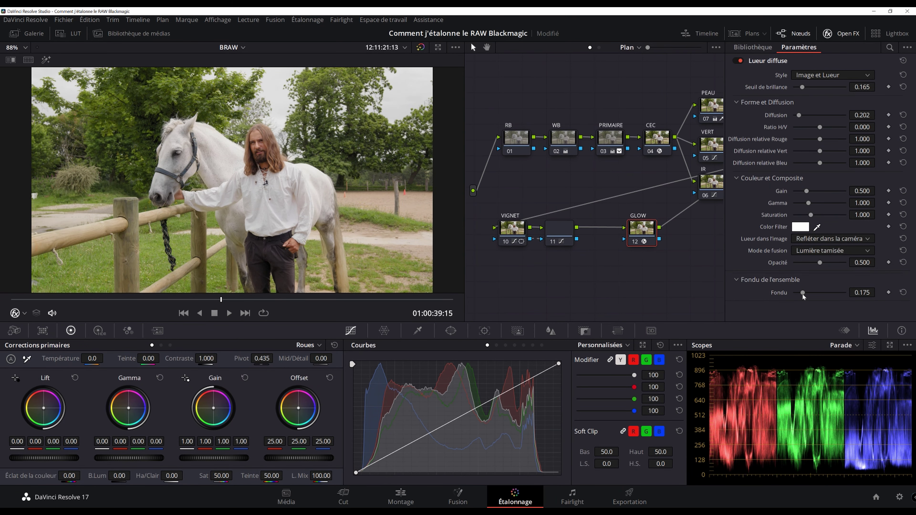
key(ctrl+f)
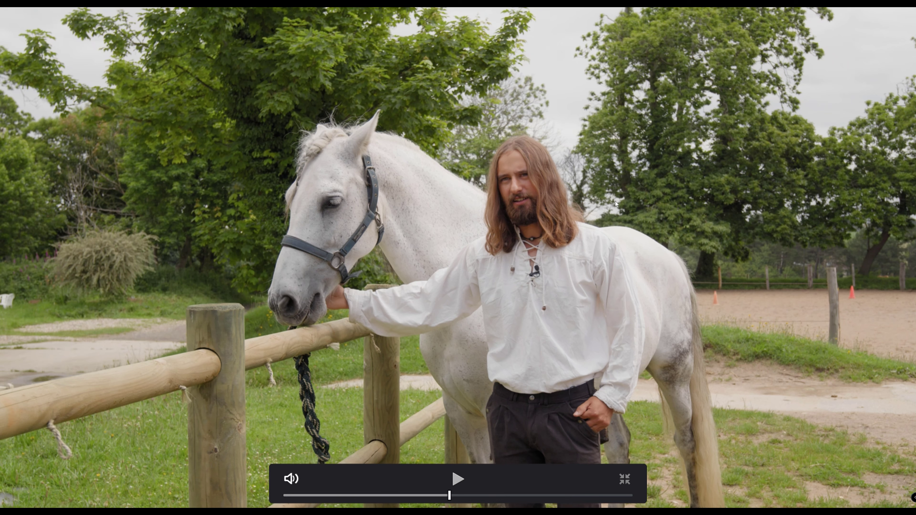